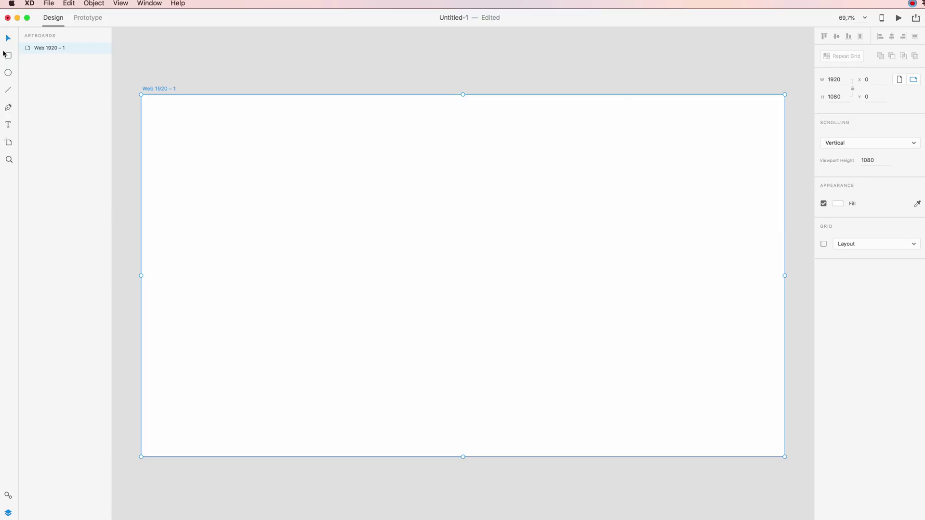
Draw a rectangle covering the full 1920 × 1080 artboard at 0, 0.
left_click(8, 56)
left_click_drag(141, 95, 213, 138)
key("super+z")
left_click(8, 56)
left_click_drag(141, 103, 785, 456)
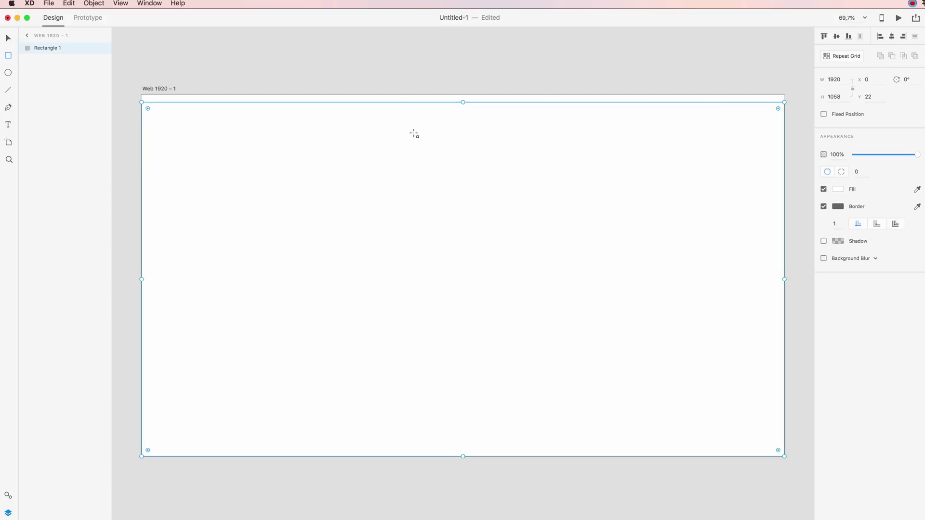
left_click_drag(463, 101, 462, 95)
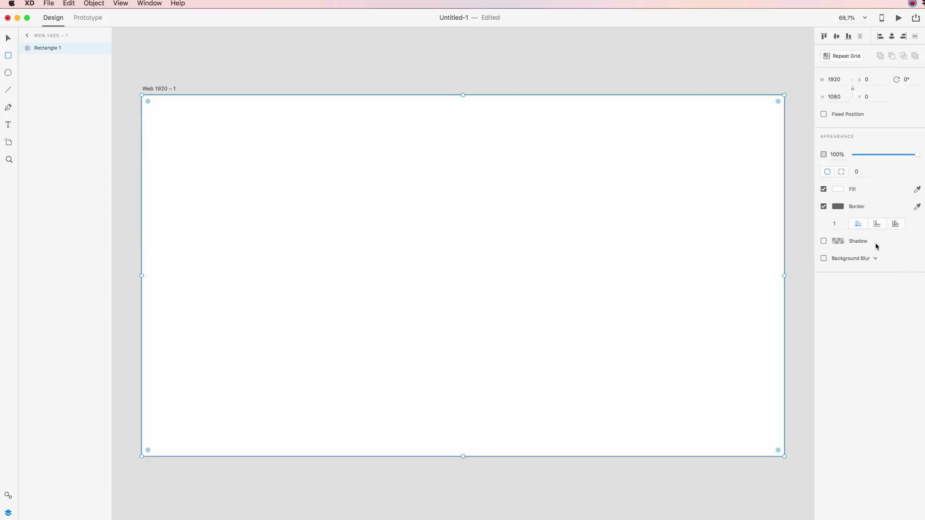
Give the backdrop rectangle a dark grey fill and remove its border.
left_click(838, 188)
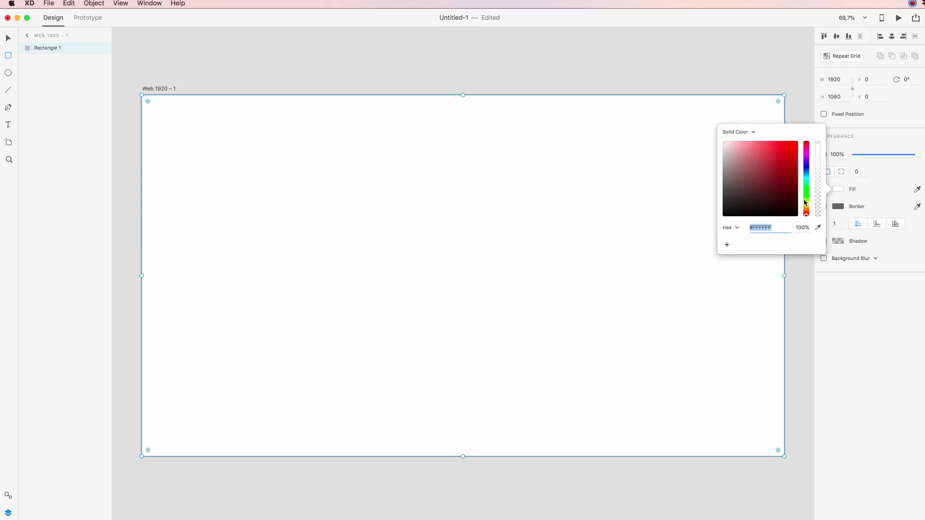
mouse_move(741, 149)
left_mouse_down()
mouse_move(702, 155)
mouse_move(663, 197)
left_mouse_up()
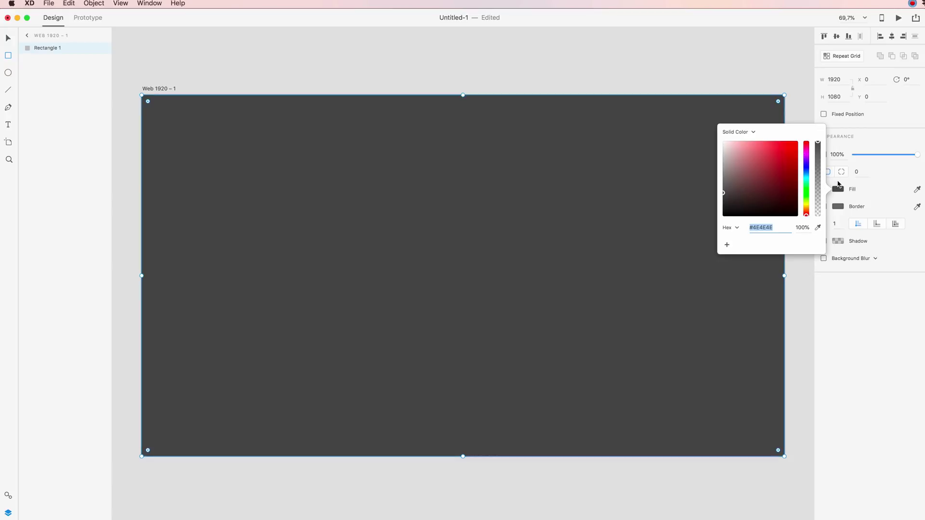
left_click(861, 202)
left_click(823, 207)
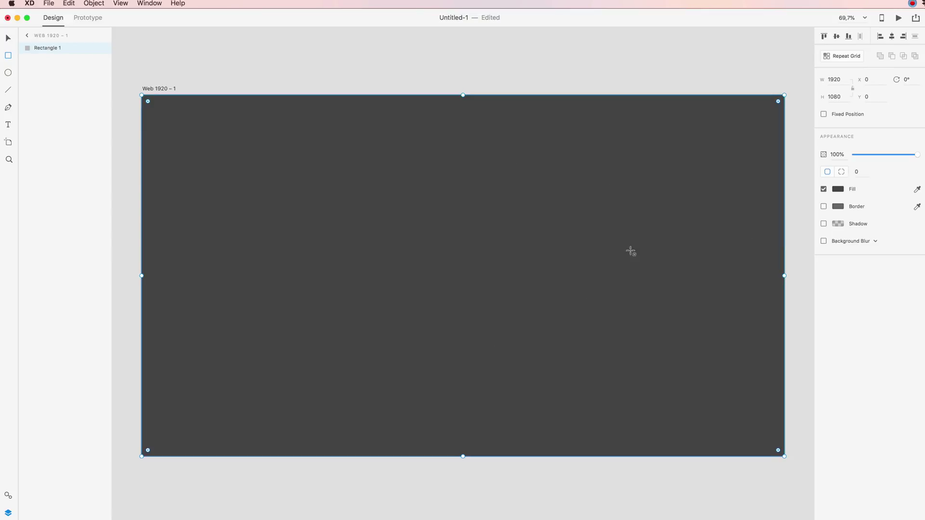
Look through the blur type options without applying any, then return to the Select tool.
left_click(844, 242)
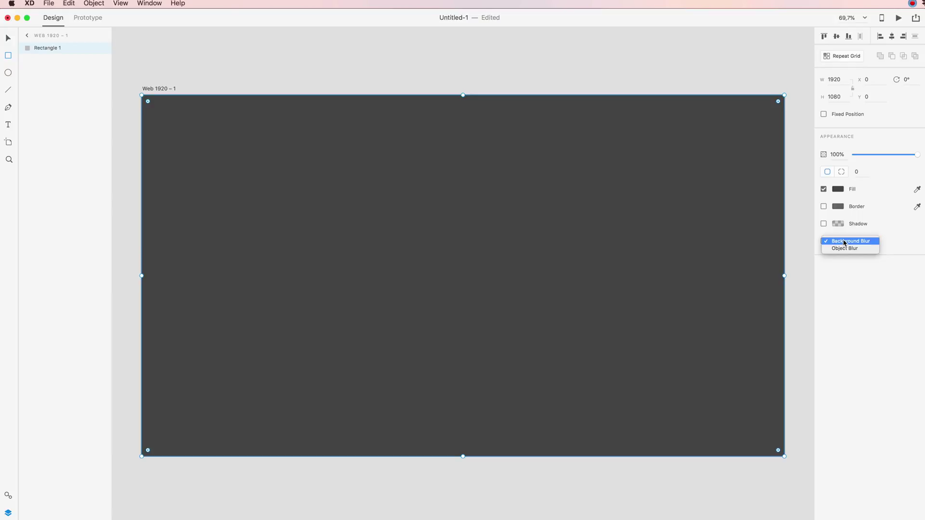
left_click(434, 195)
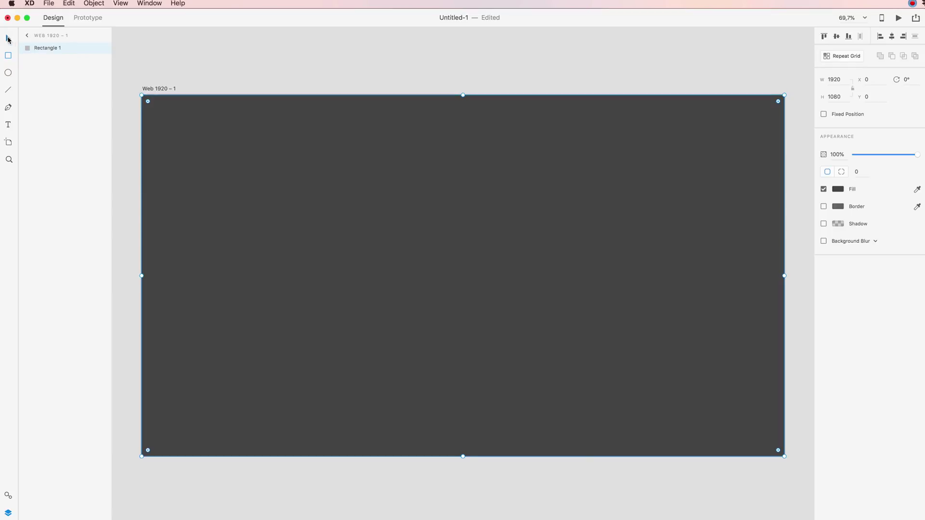
left_click(9, 39)
Copy and paste the backdrop rectangle, then shrink the copy to a centred 540 × 304 box.
left_click_drag(784, 95, 780, 100)
key("super+c")
key("super+v")
left_click_drag(781, 99, 561, 225)
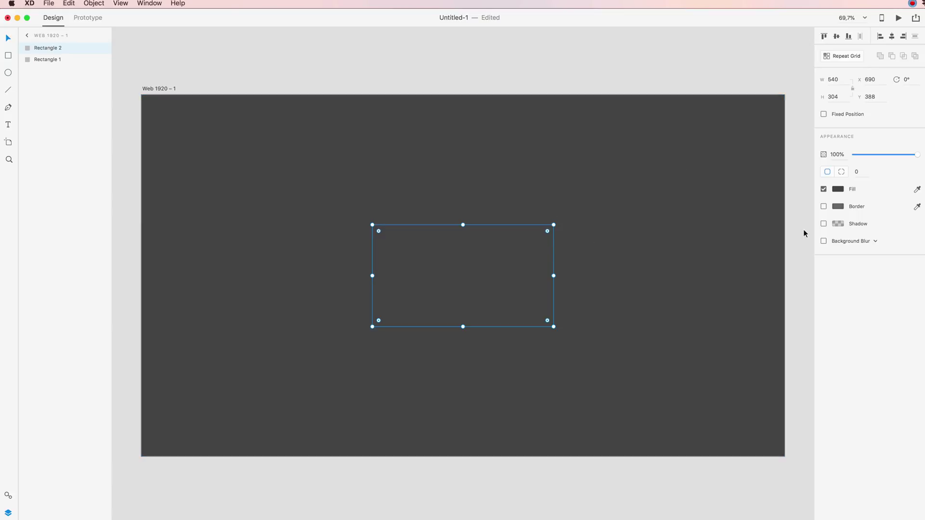
left_click(837, 190)
Fill the box with white #FFFFFF and add a drop shadow with X 0, Y 3, blur 18.
left_click_drag(753, 169, 660, 91)
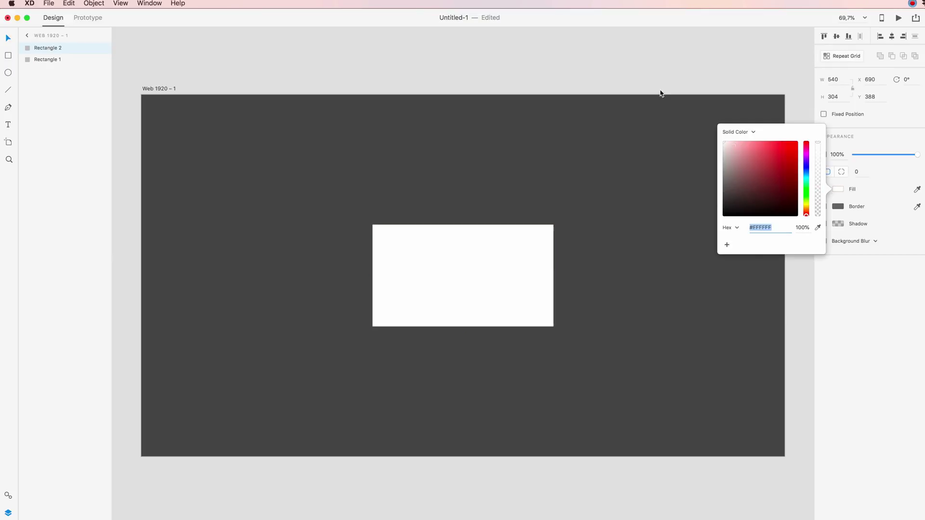
left_click(514, 285)
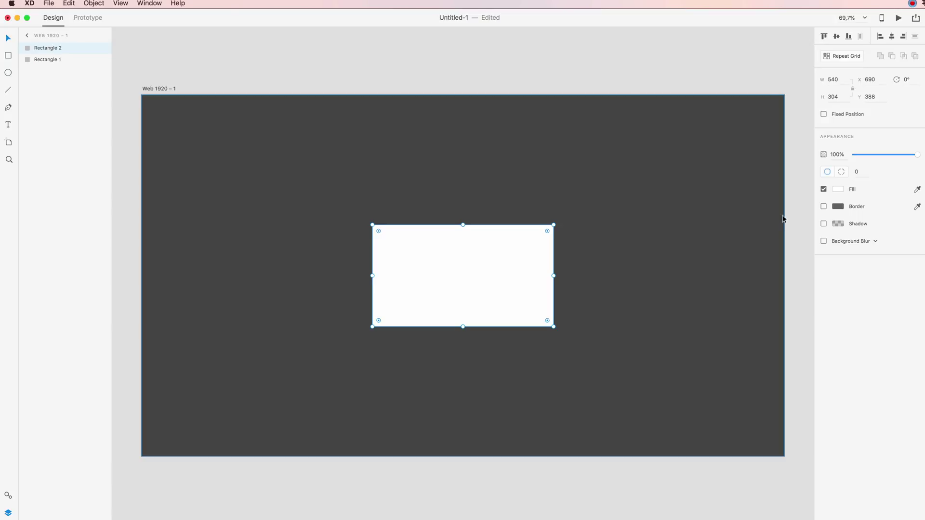
left_click(822, 224)
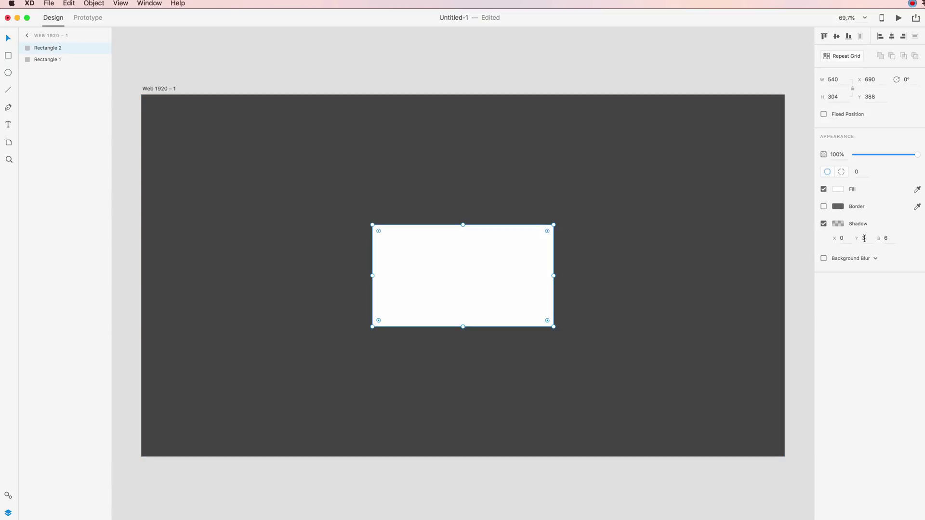
left_click(887, 237)
key("Up")
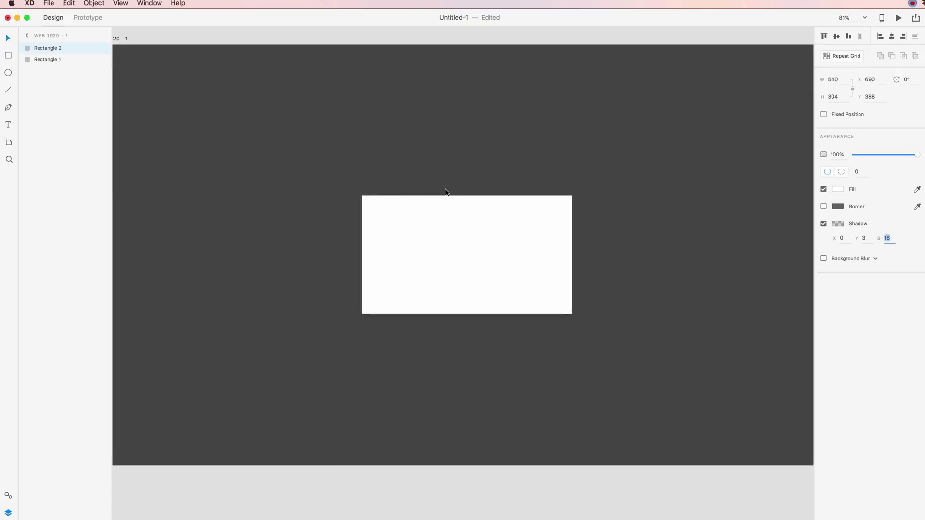
scroll(444, 191, "up", 3)
scroll(442, 193, "down", 1)
Add a 'Popup title' text line at the top-left of the white card.
left_click(440, 80)
scroll(438, 82, "down", 3)
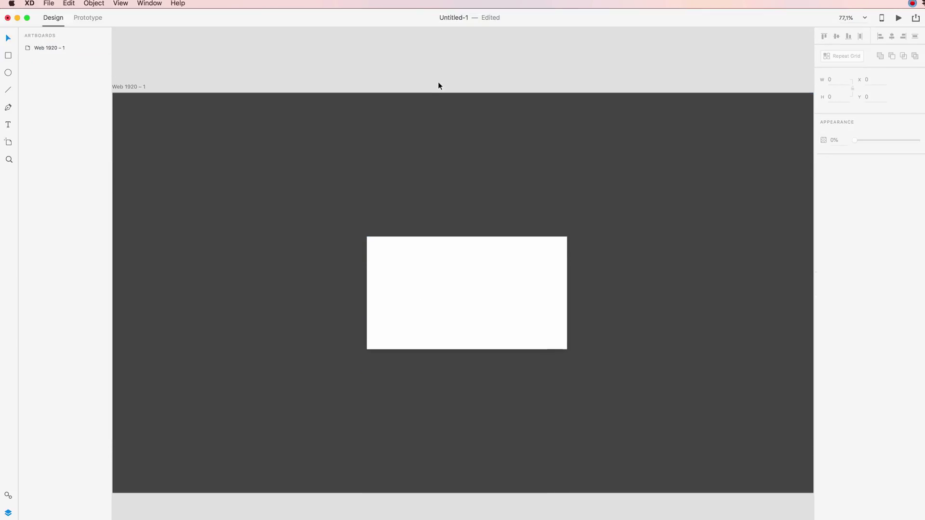
left_click(8, 125)
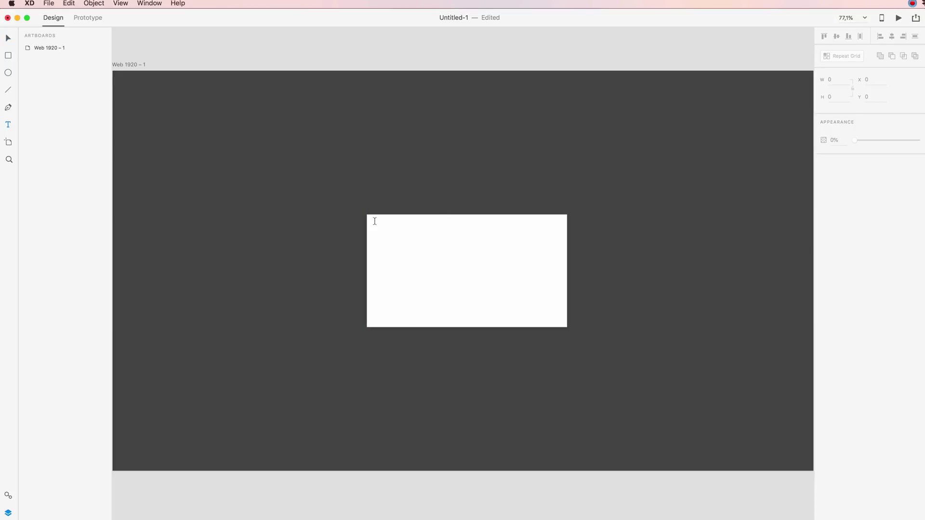
left_click_drag(374, 223, 558, 257)
key("Escape")
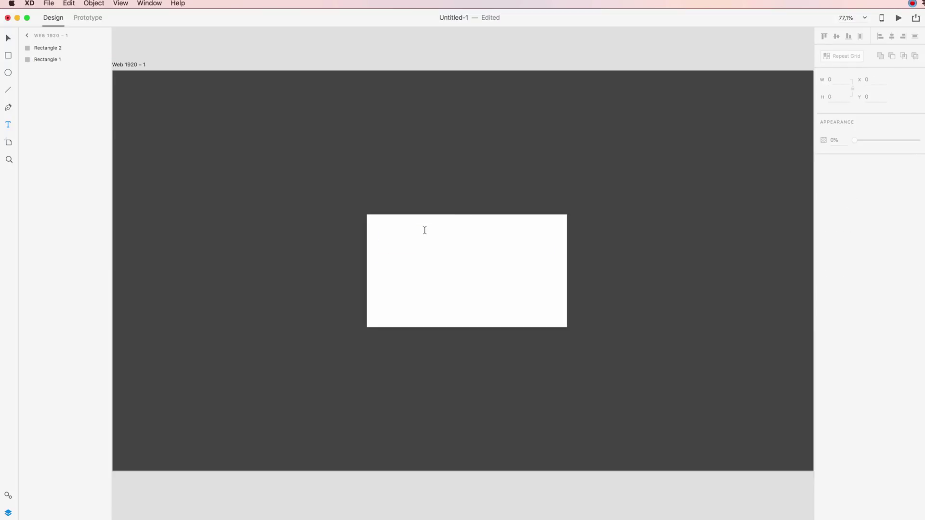
left_click(374, 224)
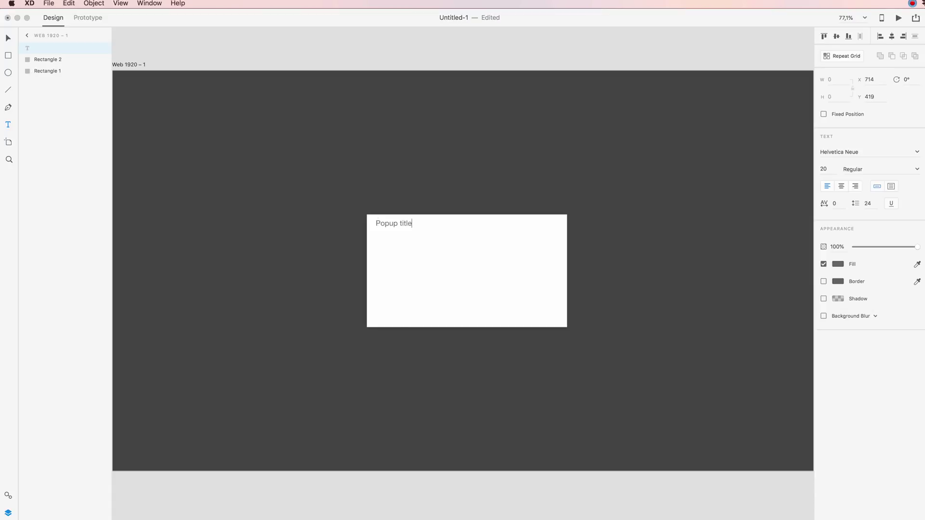
left_click(8, 38)
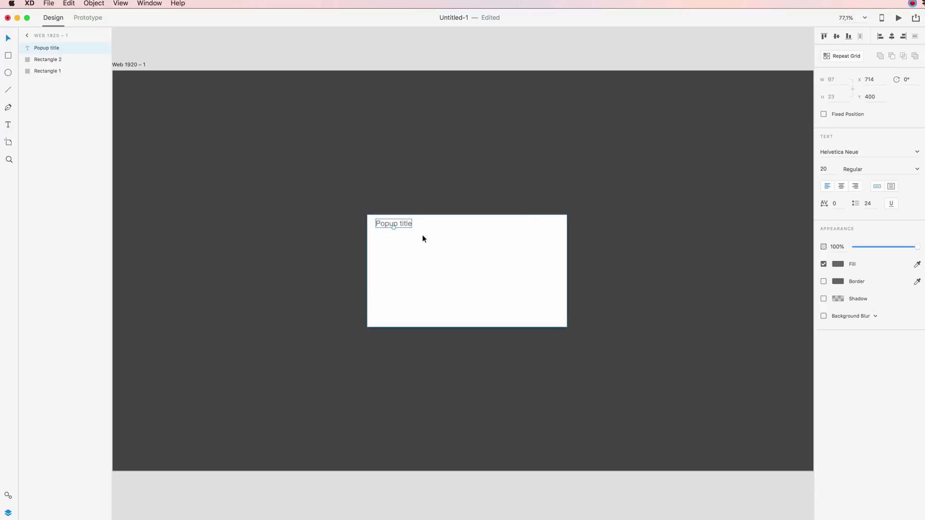
Make the title Helvetica Neue Medium and colour it #2C2C2C.
left_click(397, 227)
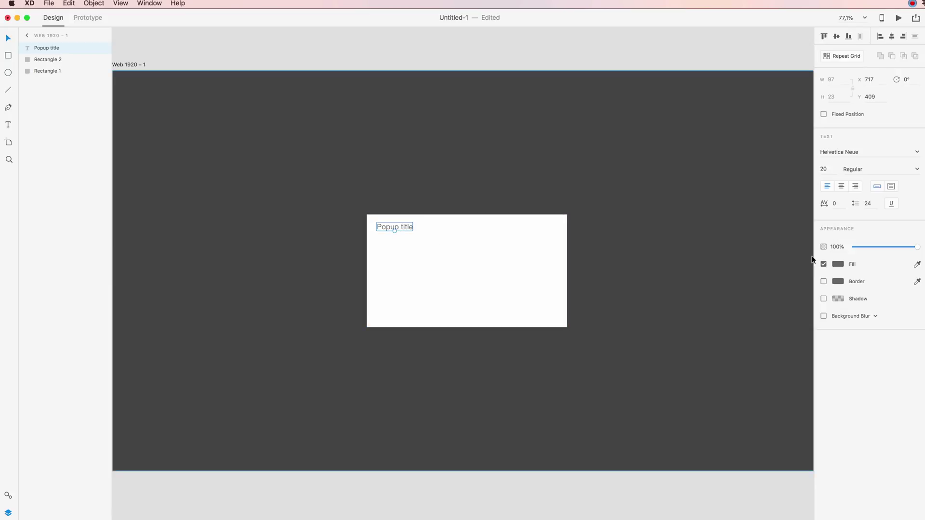
left_click(916, 172)
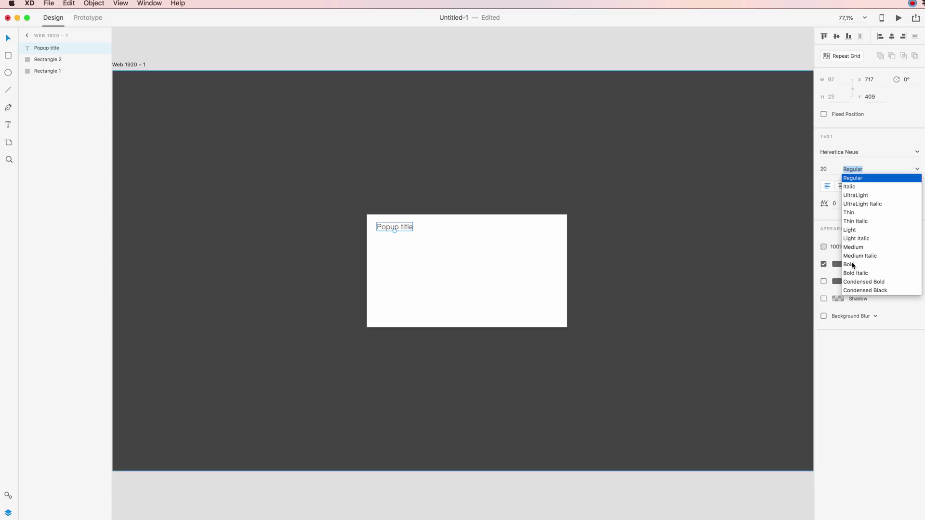
left_click(854, 247)
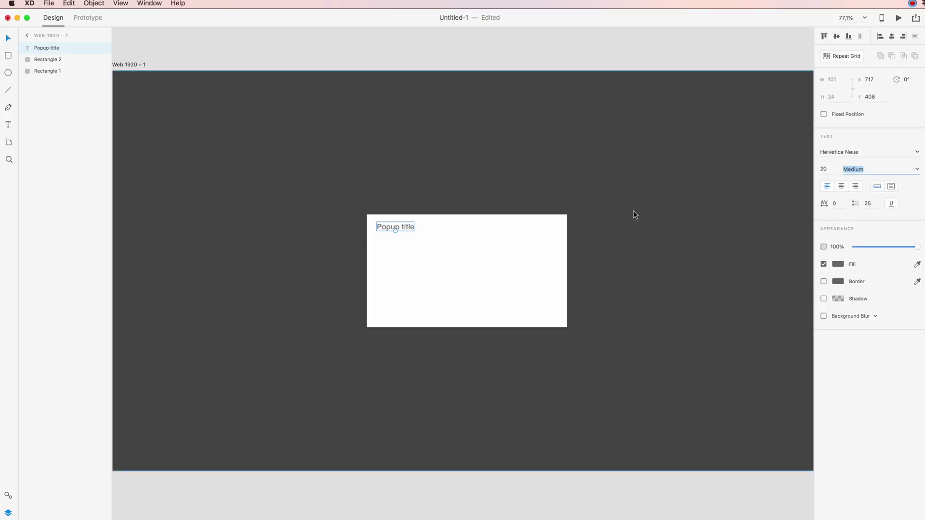
left_click(839, 265)
left_click_drag(757, 260, 706, 275)
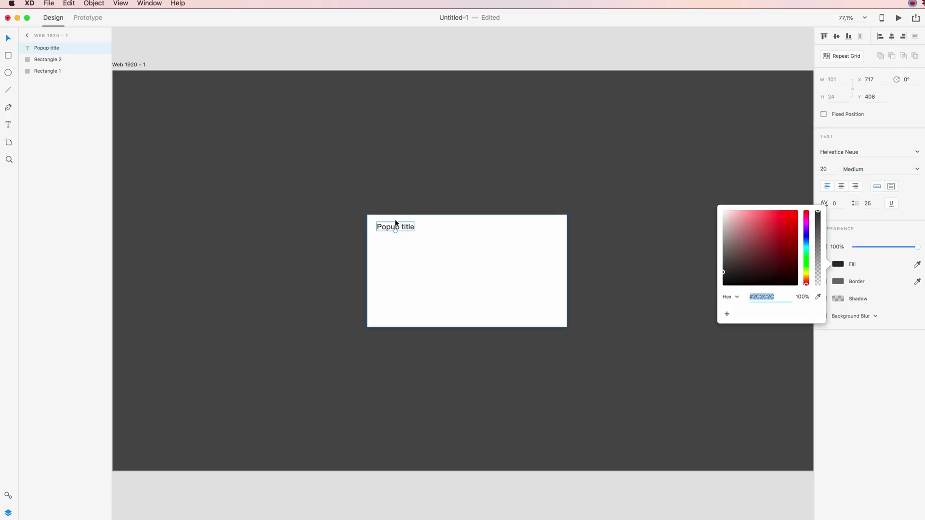
Draw a horizontal divider across the card under the title and place a title copy below it.
left_click(9, 91)
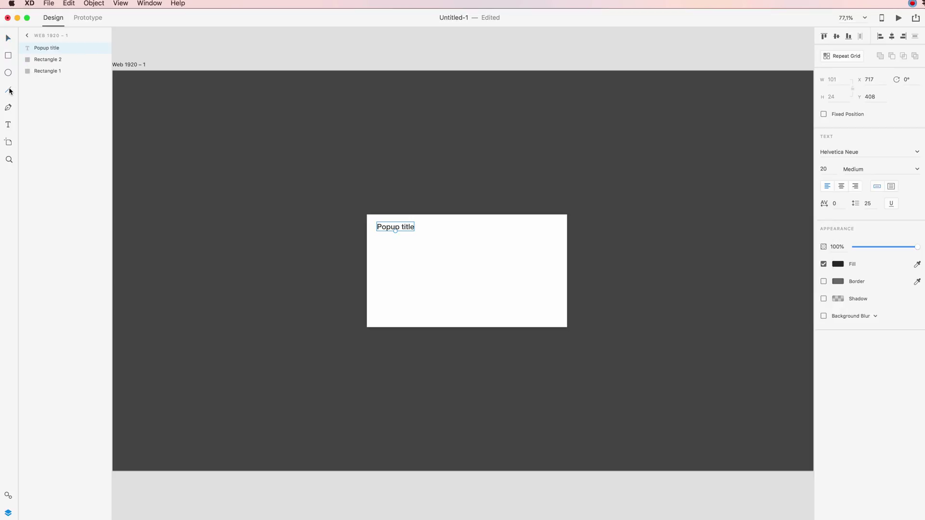
left_click(10, 91)
left_click_drag(367, 235, 566, 244)
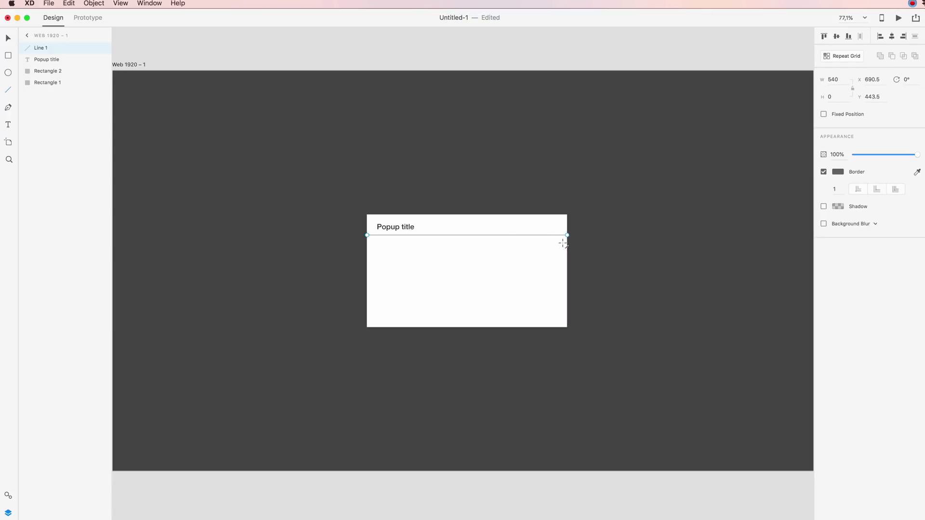
left_click(8, 38)
key("Down")
key("Down")
key("Down")
key("Down")
key("Down")
key("Down")
key("Down")
key("Down")
key("Down")
key("Down")
key("Down")
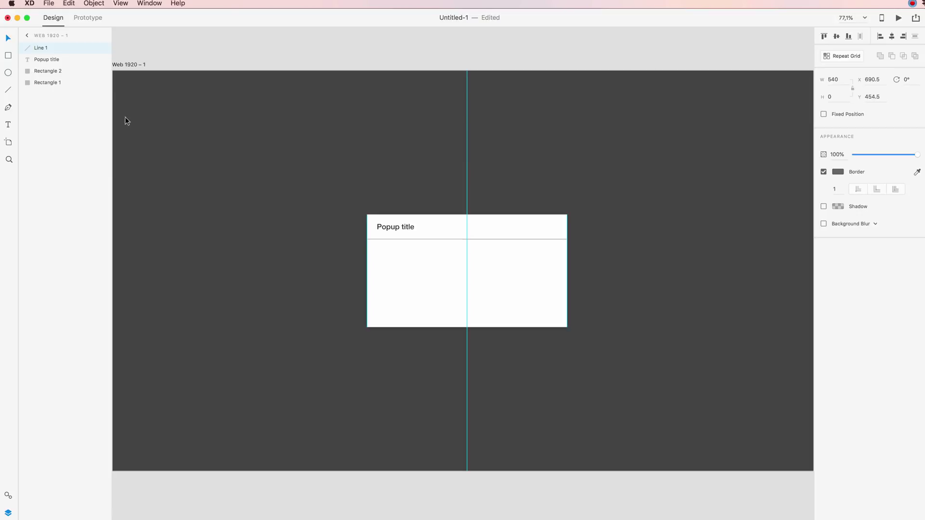
left_click(395, 227)
left_click_drag(395, 228, 395, 250)
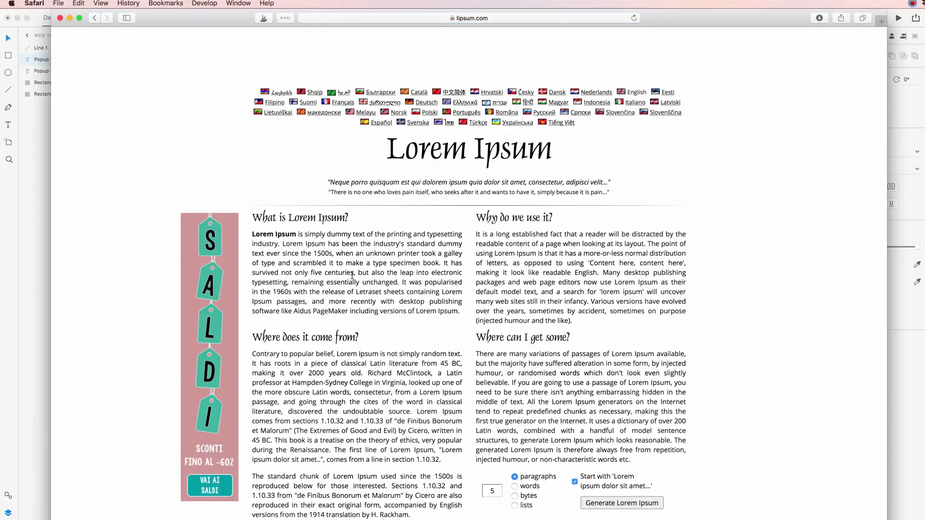
Select the opening sentences of the 'Why do we use it?' paragraph on lipsum.com.
scroll(399, 127, "down", 2)
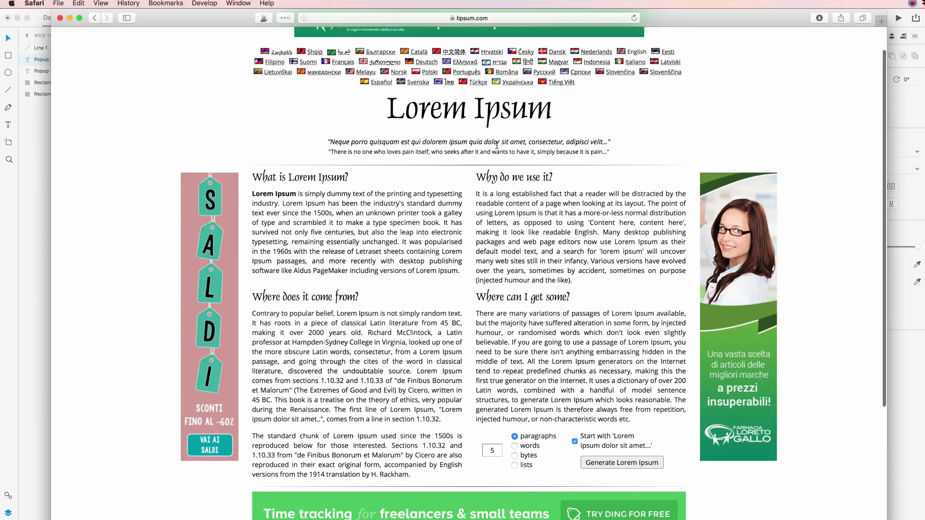
left_click_drag(476, 194, 601, 231)
key("super+c")
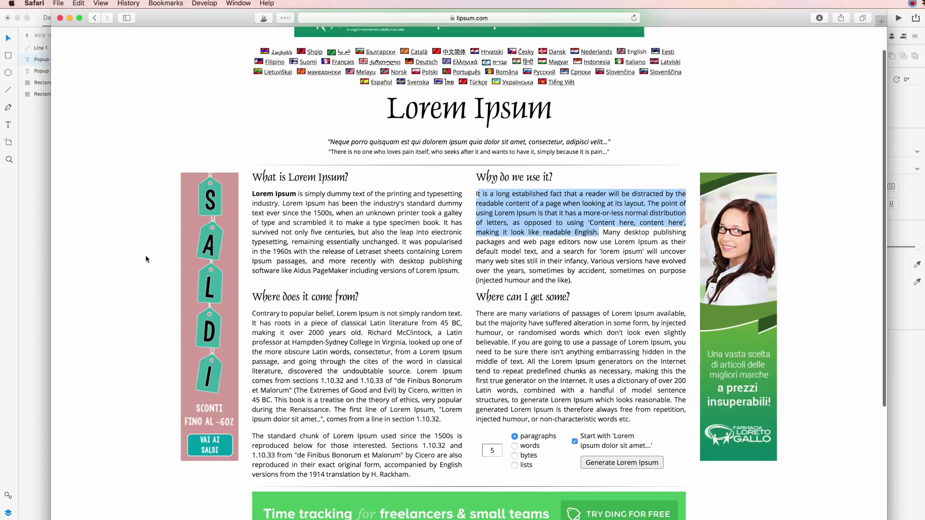
Back in XD, paste the copied passage over the second title text and inspect the long line.
key("super+Tab")
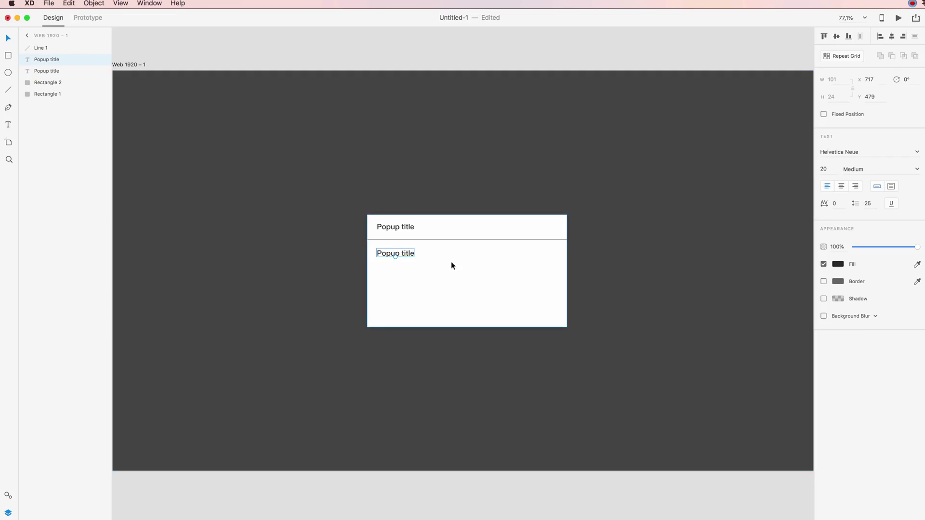
key("super+v")
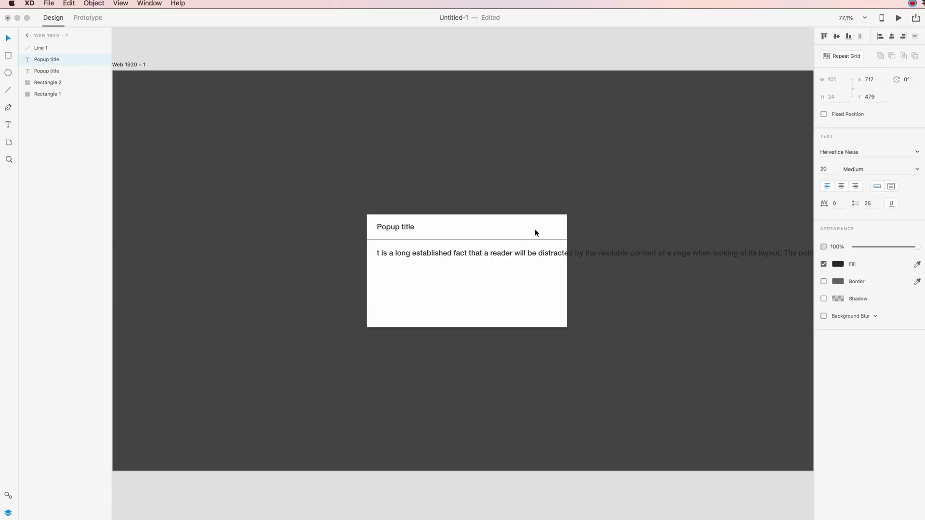
key("Escape")
scroll(534, 226, "down", 5)
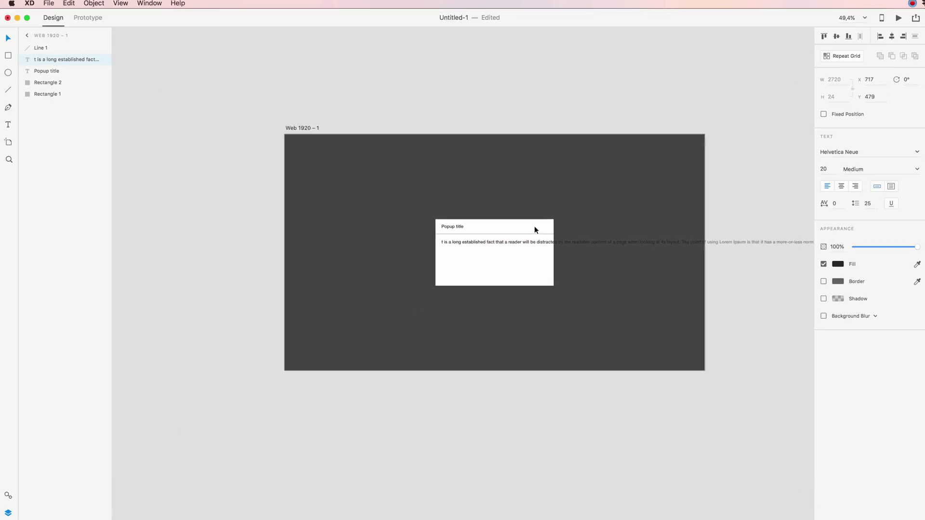
scroll(534, 226, "down", 2)
scroll(534, 227, "right", 5)
scroll(533, 226, "left", 2)
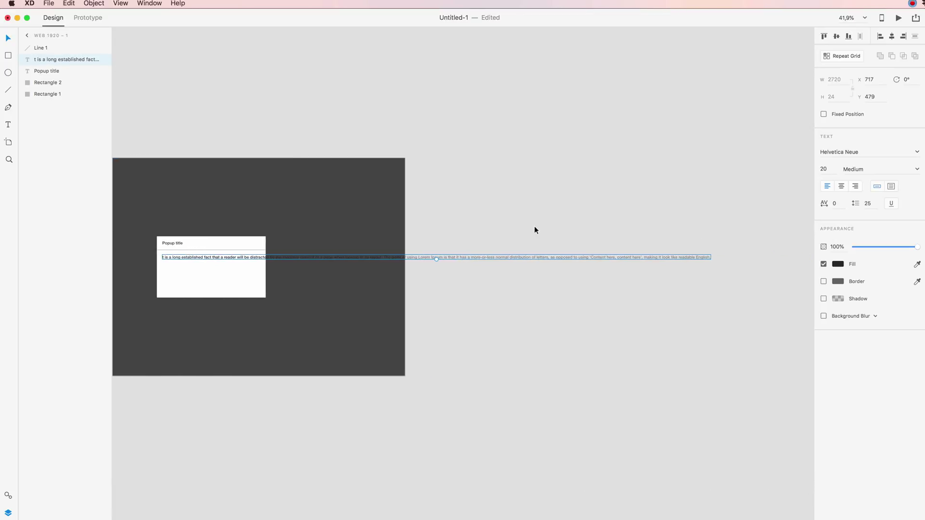
scroll(534, 227, "left", 2)
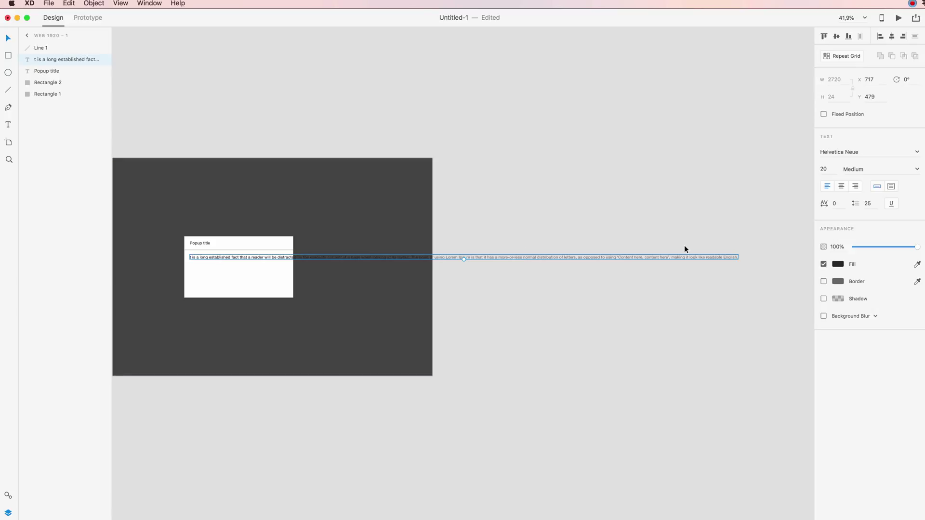
scroll(455, 187, "left", 3)
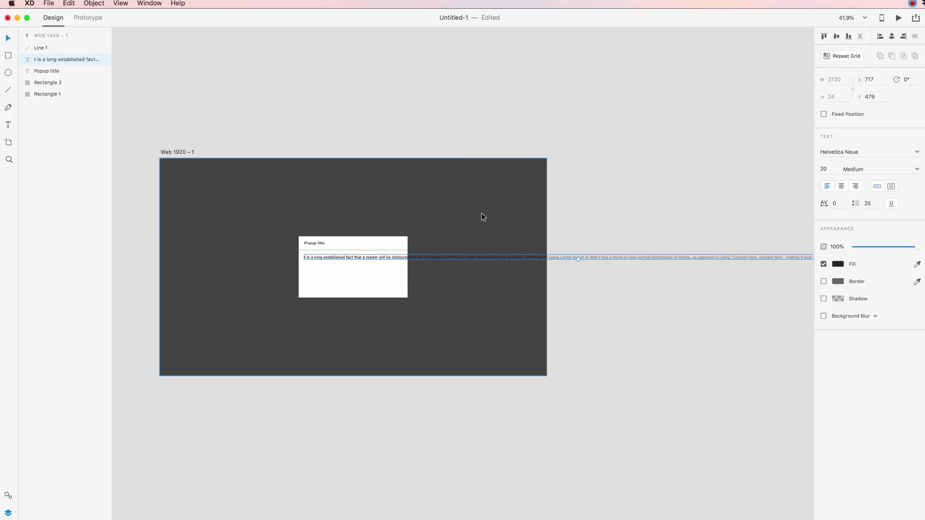
Delete the pasted single-line Lorem Ipsum text, leaving just the title and divider.
double_click(390, 257)
key("Escape")
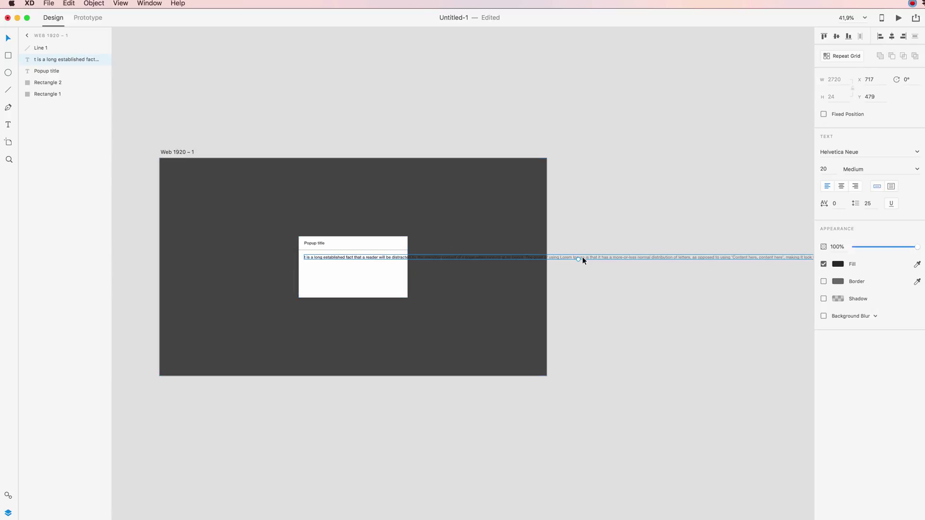
left_click_drag(581, 261, 578, 289)
key("super+z")
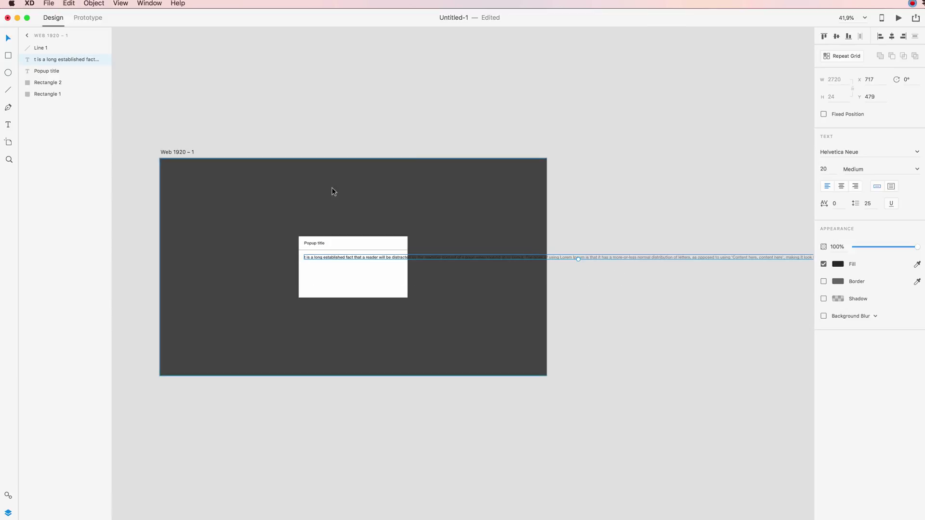
scroll(551, 230, "right", 1)
scroll(624, 230, "right", 3)
scroll(697, 239, "up", 5)
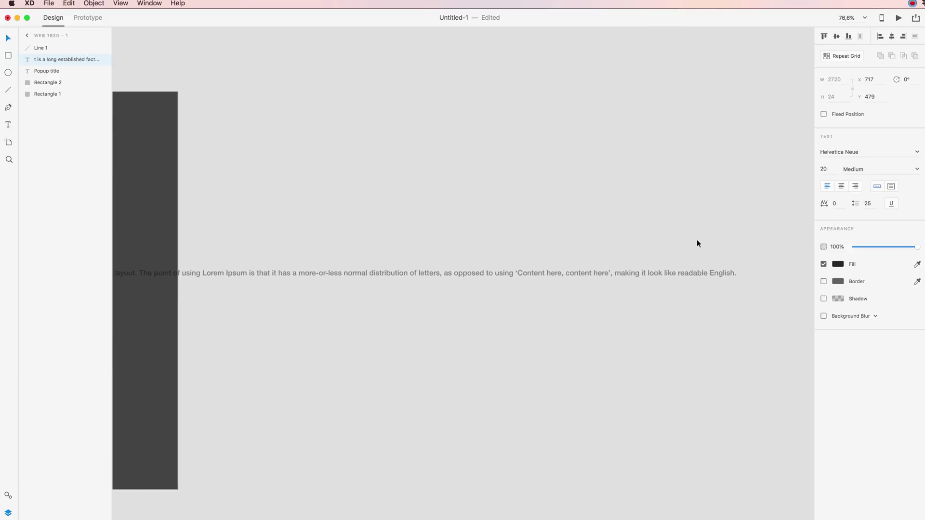
scroll(696, 239, "right", 3)
scroll(696, 239, "up", 3)
scroll(714, 245, "right", 2)
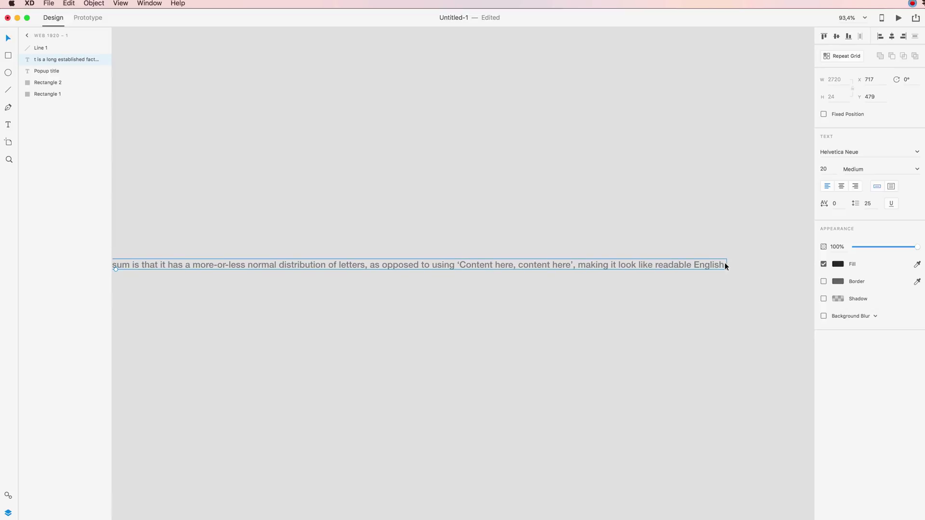
left_click_drag(725, 262, 706, 264)
key("super+z")
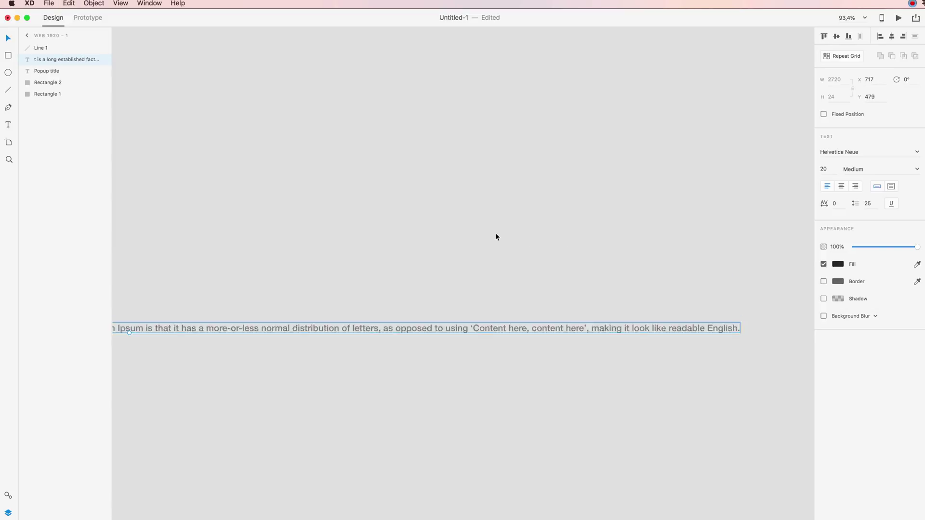
scroll(496, 236, "left", 15)
scroll(495, 233, "left", 3)
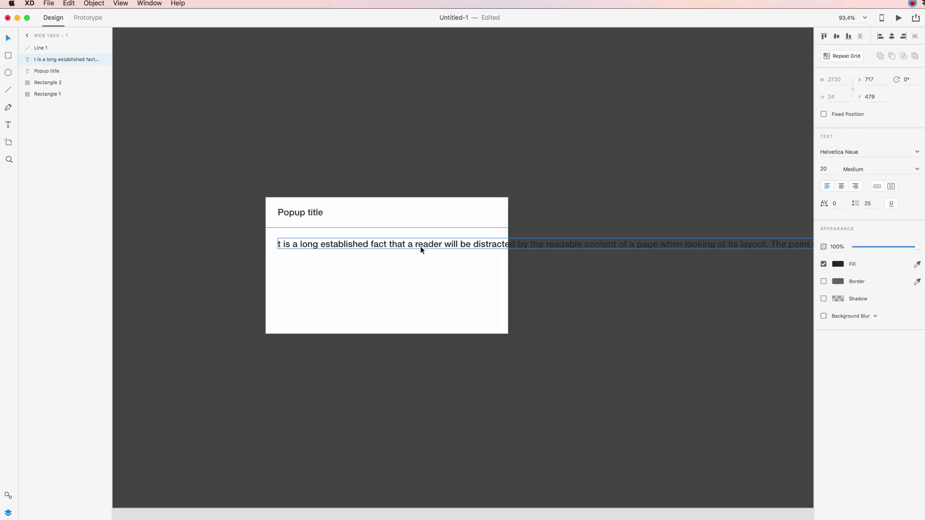
key("Delete")
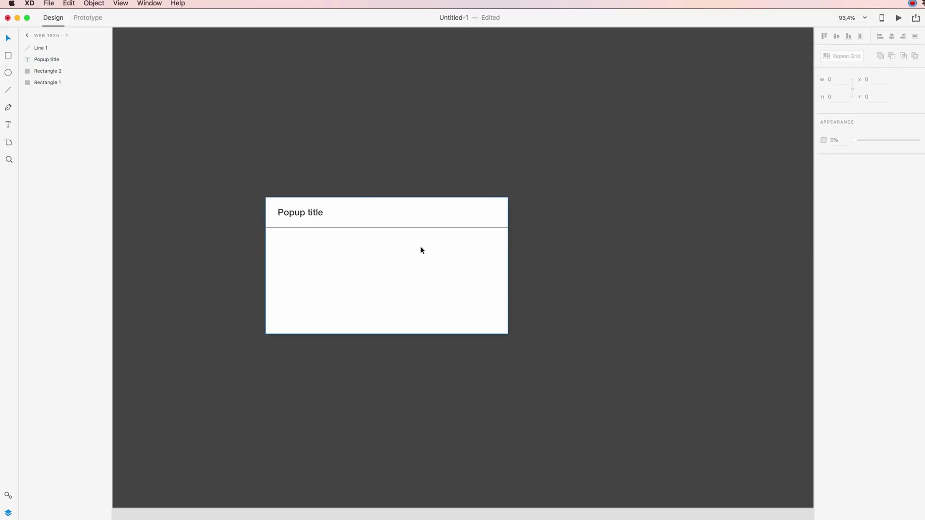
Paste the passage into a new body text box, add the missing 'I', and enlarge the box to 447 × 186.
left_click(8, 125)
left_click_drag(285, 245, 485, 320)
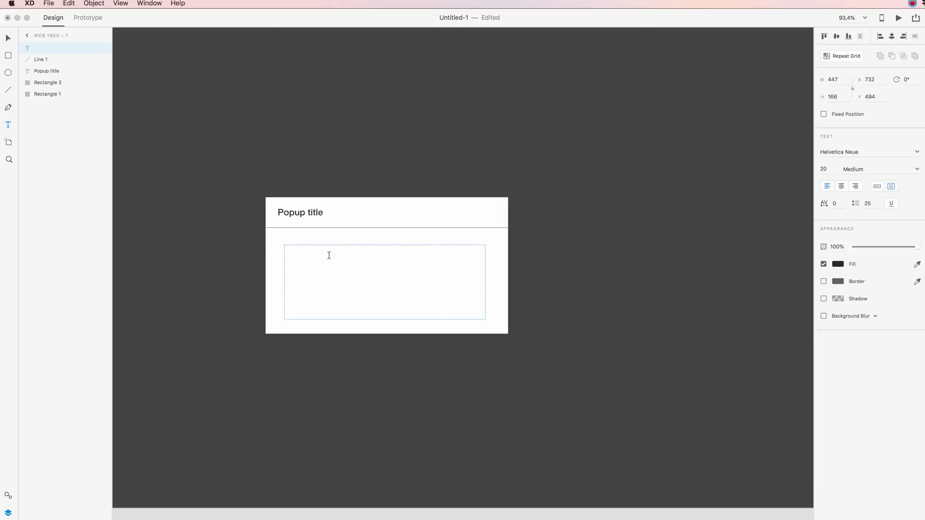
key("super+v")
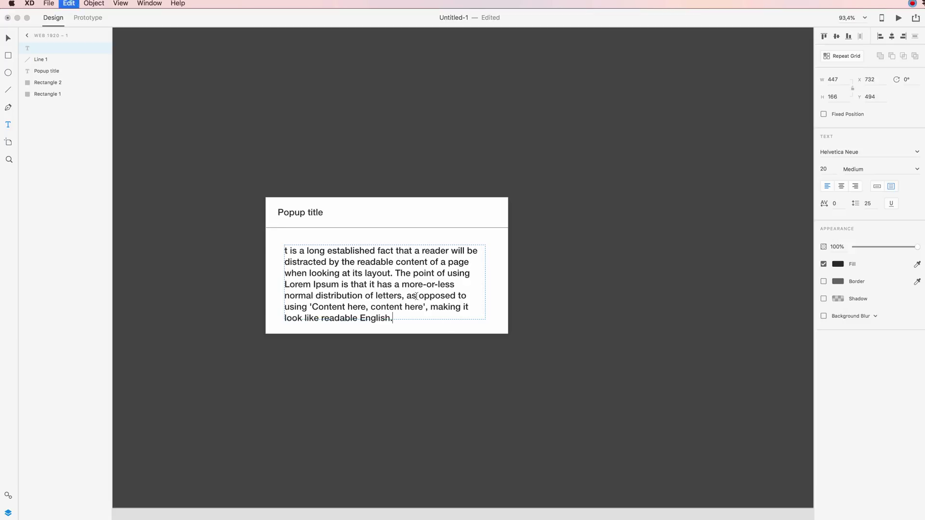
left_click(285, 250)
type("I")
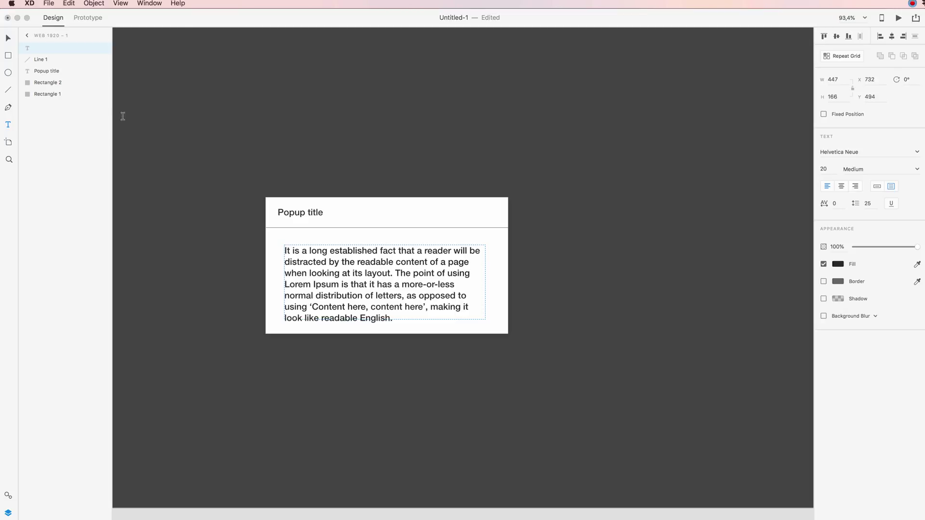
left_click(8, 39)
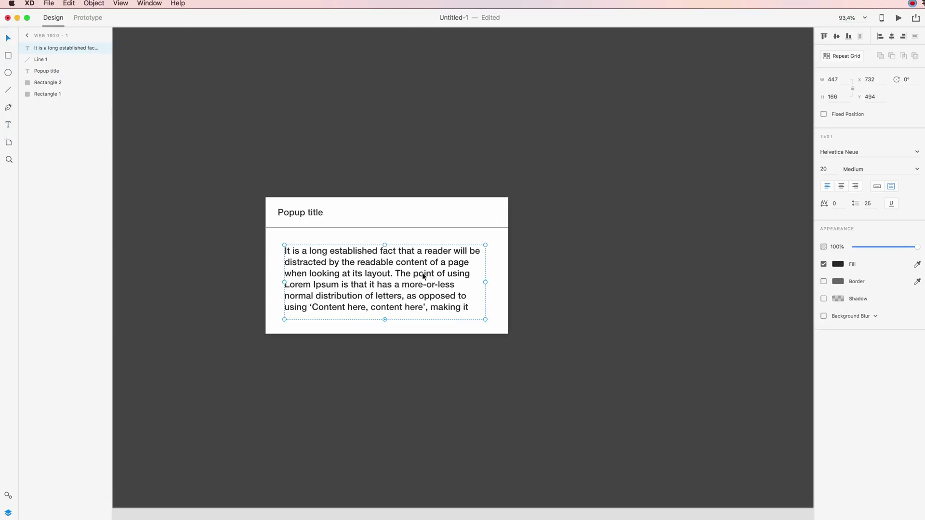
left_click_drag(385, 319, 384, 329)
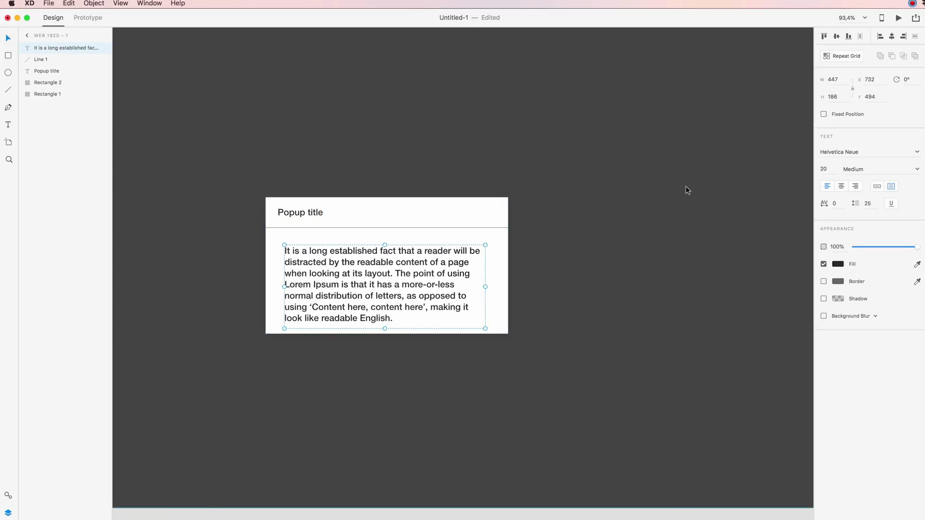
Set the body text to size 16 with increased line spacing and a grey colour.
left_click(827, 168)
type("16")
key("Return")
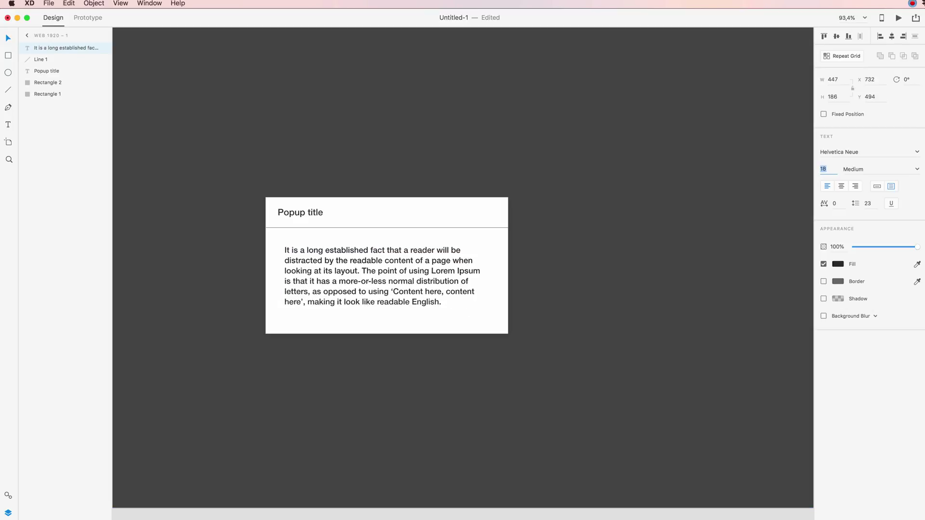
key("super+z")
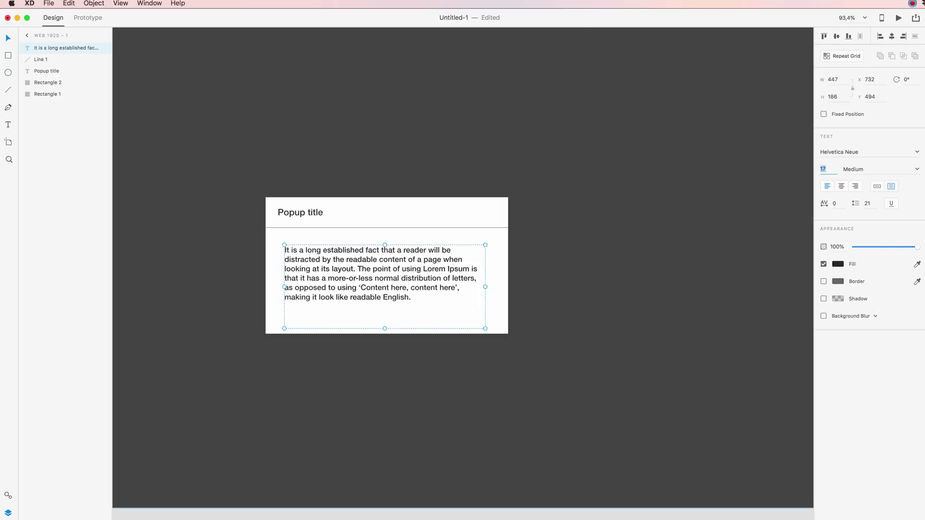
key("super+shift+z")
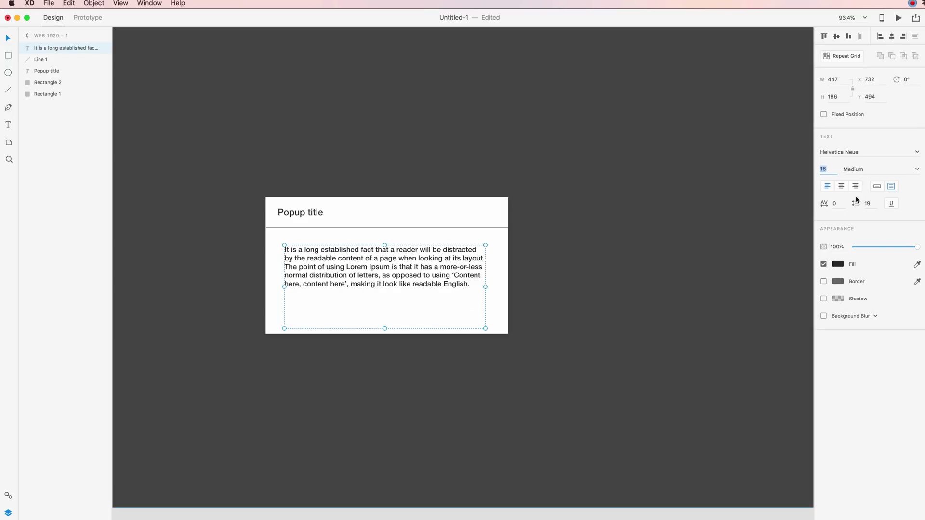
left_click(866, 204)
key("Up")
key("Up")
key("Up")
key("Up")
key("Up")
key("Up")
key("Up")
key("Up")
key("Up")
key("Up")
key("Up")
key("Up")
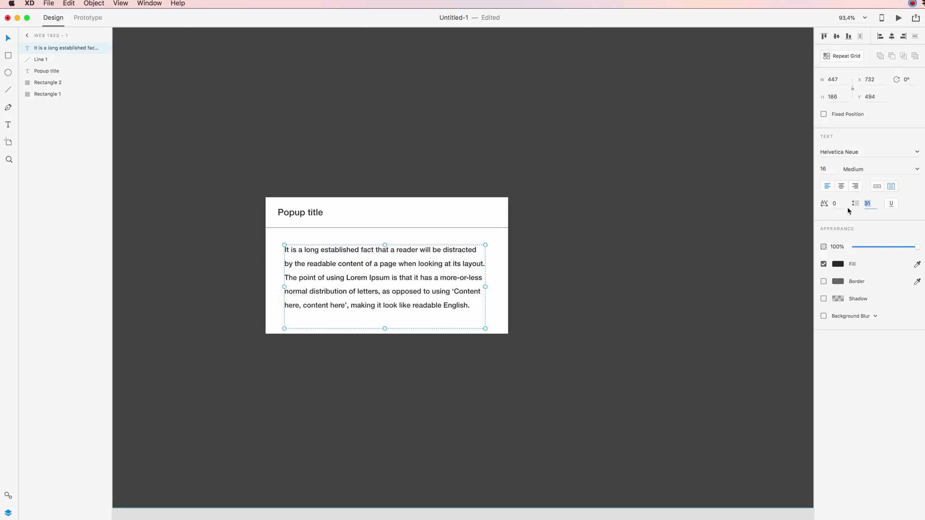
left_click(839, 265)
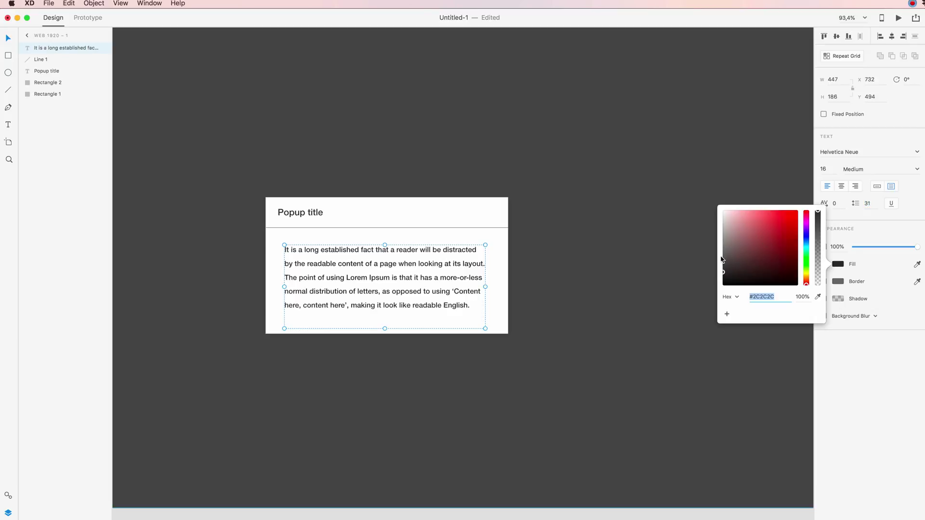
left_click_drag(721, 259, 708, 261)
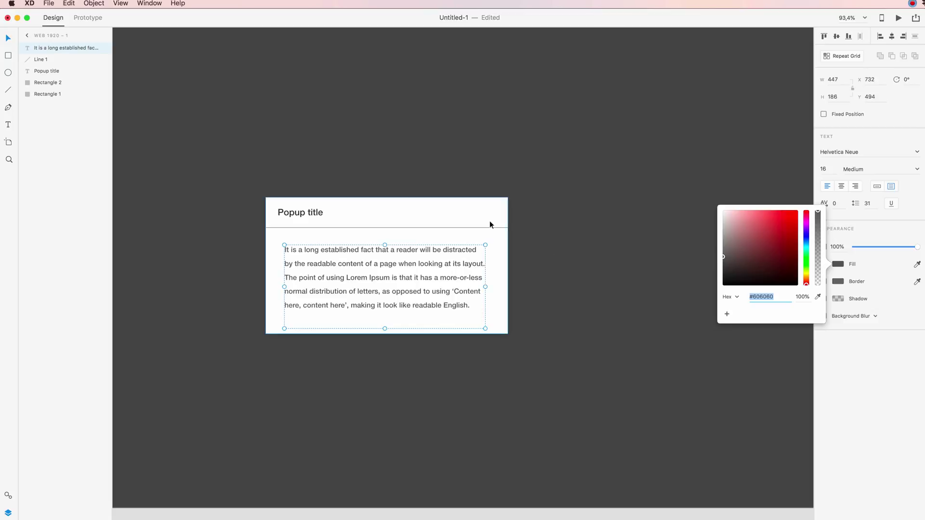
Fade the divider line to 30% opacity.
left_click(311, 228)
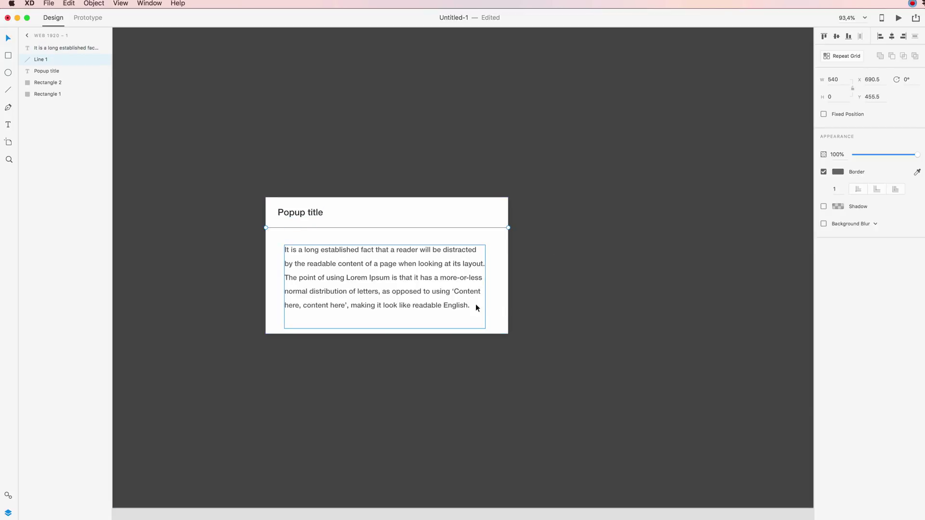
key("3")
scroll(424, 178, "up", 2)
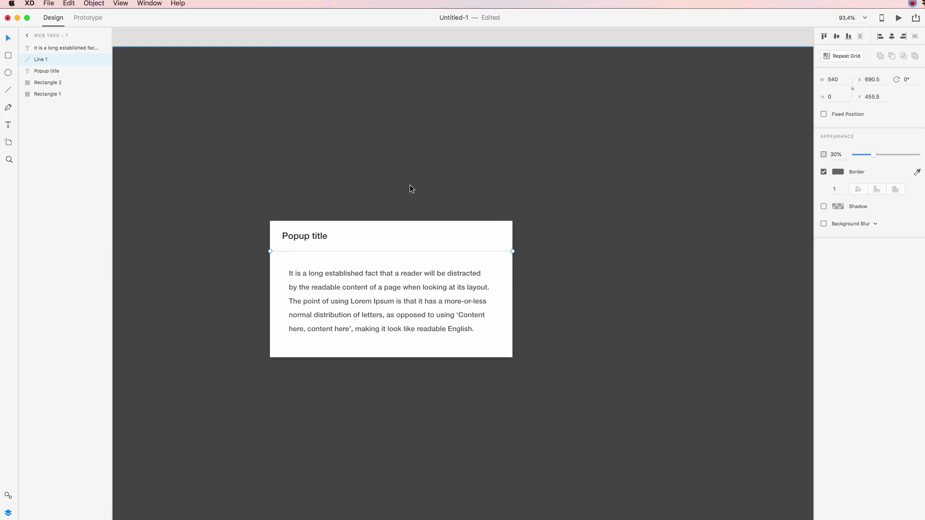
Move the body text up-left to 717, 479 and make the card 540 × 348.
left_click(399, 268)
left_click(400, 273)
left_click_drag(404, 272, 395, 268)
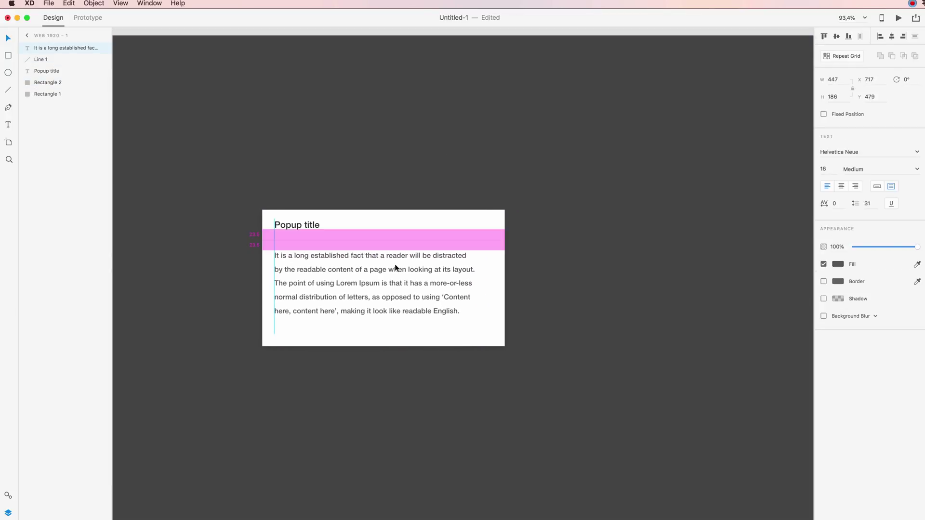
left_click(427, 342)
left_click_drag(384, 346, 383, 366)
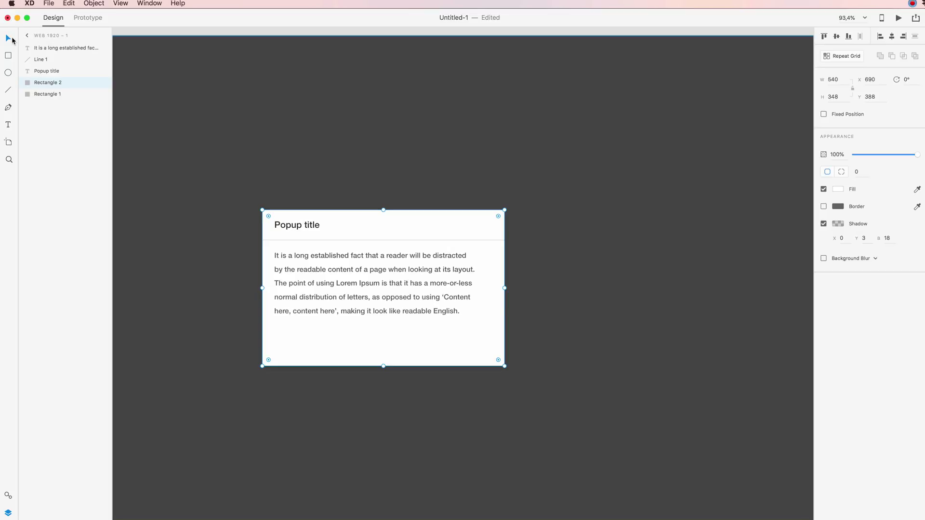
left_click(9, 57)
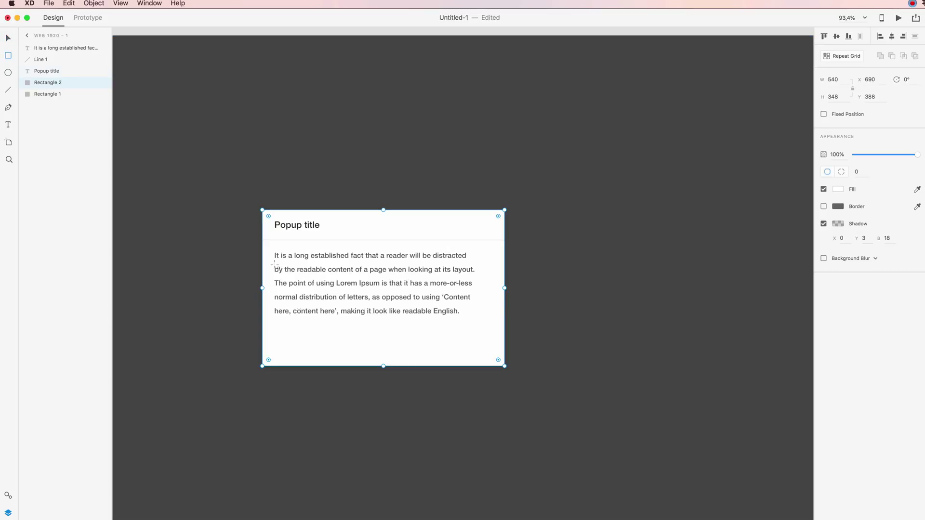
Draw a borderless #00E87D green rectangle below the body text and start rounding its corners separately.
mouse_move(274, 327)
left_mouse_down()
mouse_move(314, 347)
mouse_move(357, 349)
left_mouse_up()
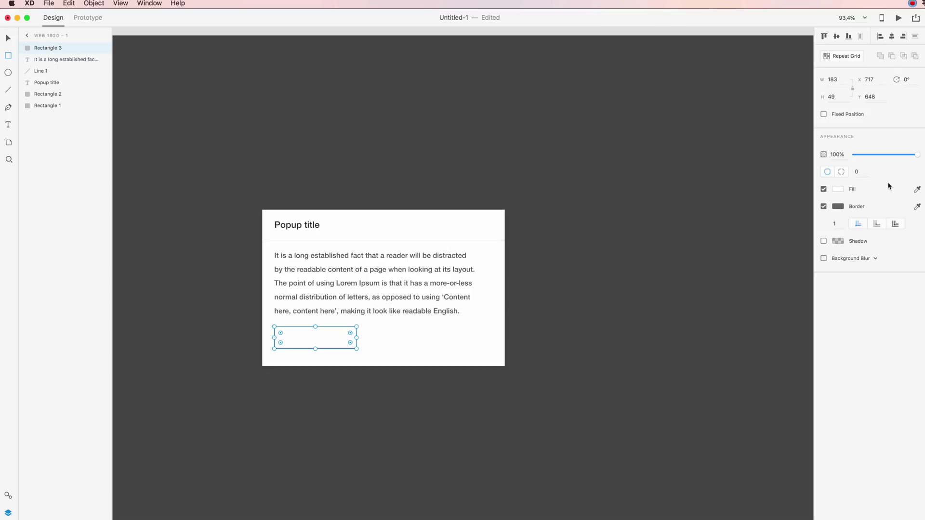
left_click(824, 206)
left_click(836, 190)
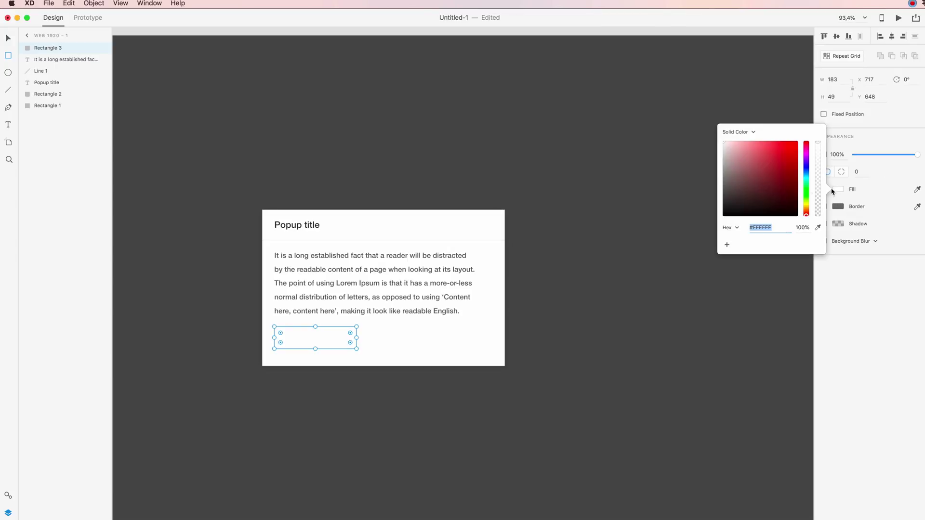
left_click(807, 189)
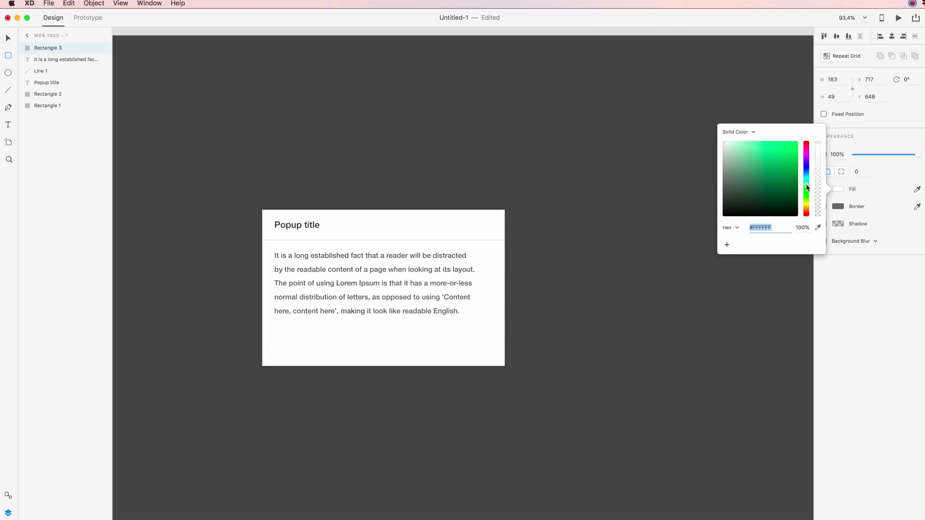
left_click_drag(795, 148, 808, 154)
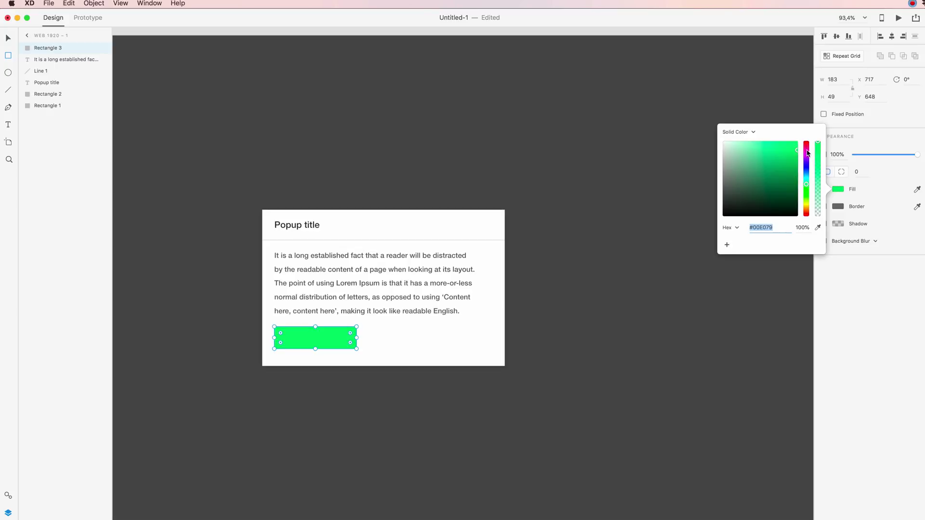
left_click(846, 172)
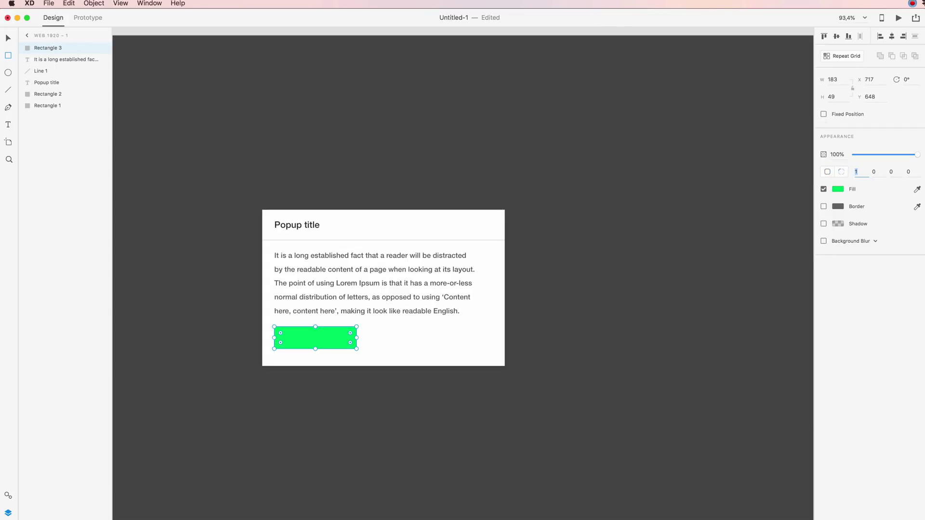
key("Up")
key("Up")
key("Up")
key("Up")
Set the button's remaining corner radii to 4.
left_click(875, 172)
left_click(889, 172)
type("44")
key("Tab")
type("4")
Add a white 'Click here' text label over the green button.
left_click(8, 125)
left_click_drag(274, 335, 357, 346)
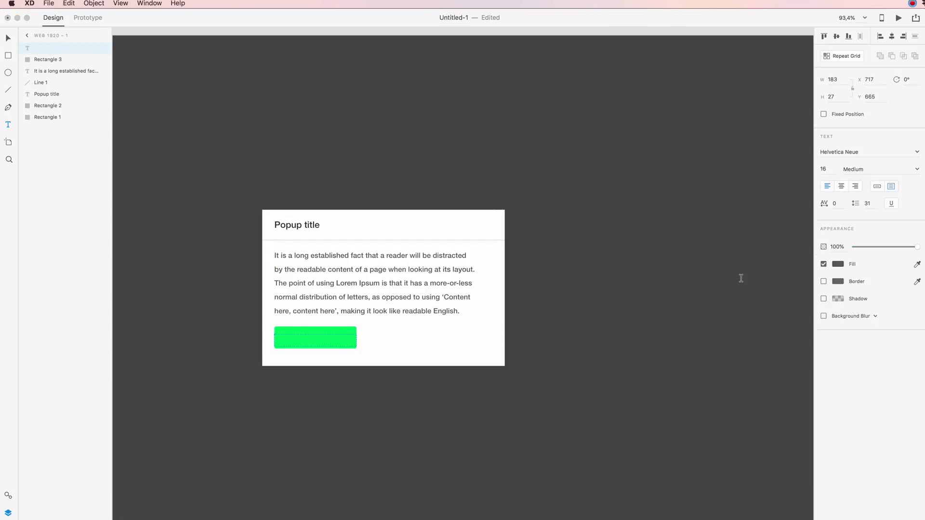
type("Click here")
key("super+a")
left_click(838, 264)
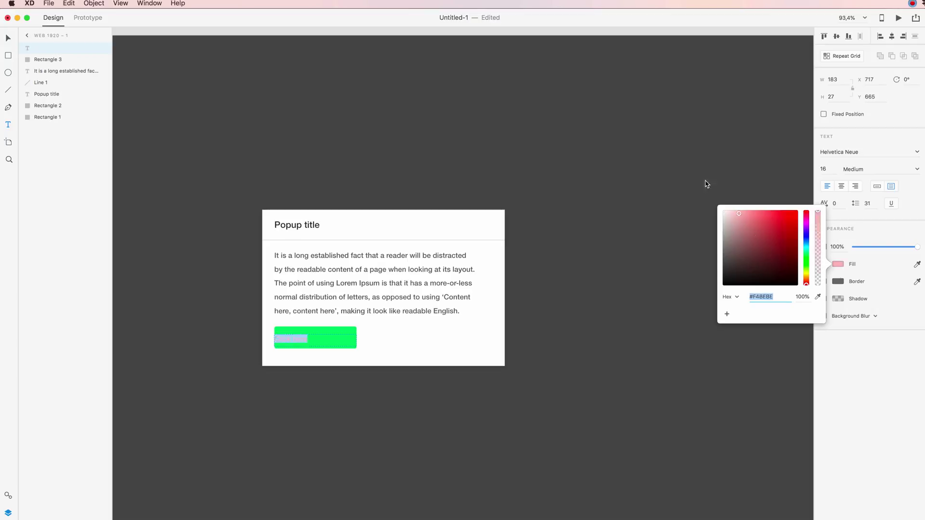
left_click(8, 39)
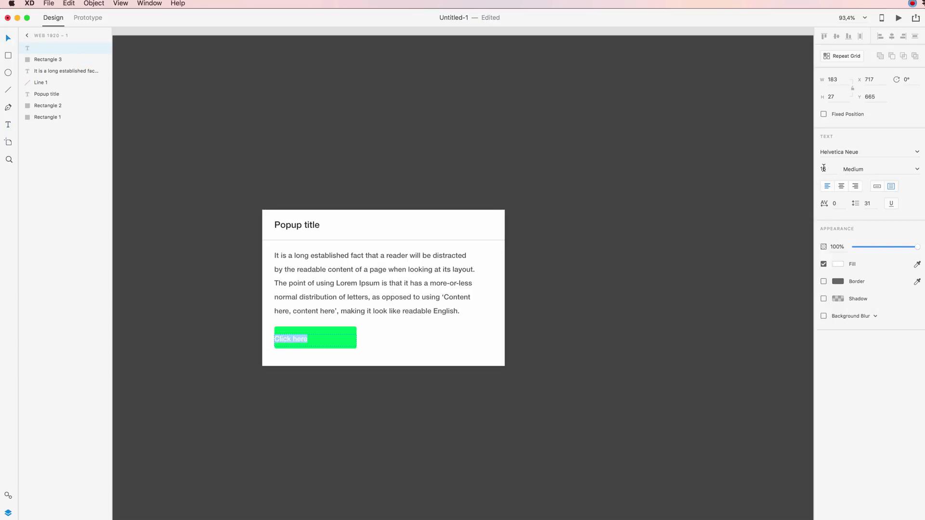
Size the label to 22 and centre-align it on the button.
left_click(823, 168)
type("25")
key("Return")
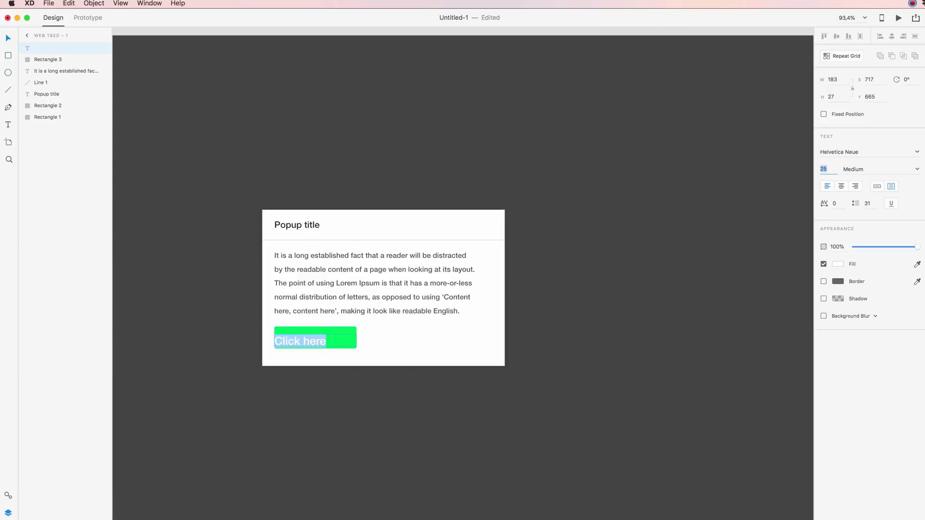
key("Down")
key("Down")
key("Down")
left_click(842, 186)
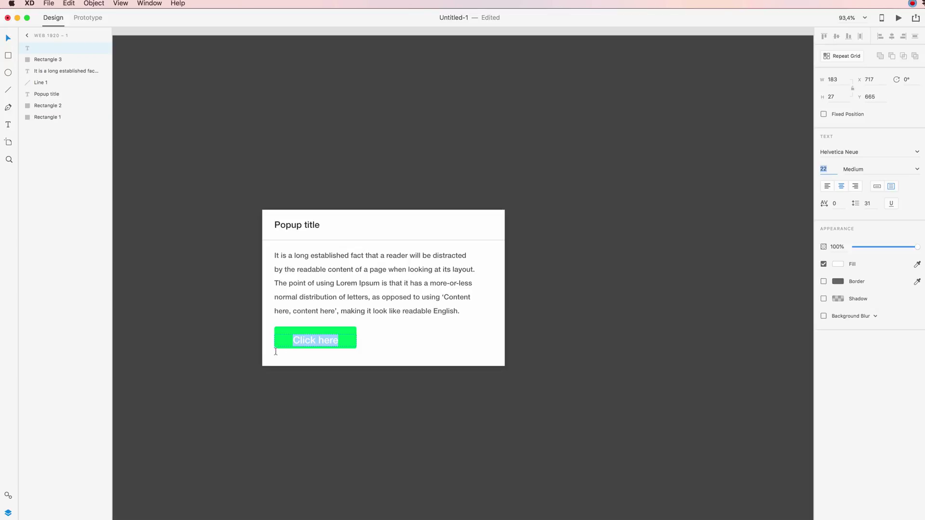
key("Escape")
Reduce the label to size 20 and narrow the button to about 152 wide.
left_click_drag(316, 339, 316, 338)
left_click(824, 169)
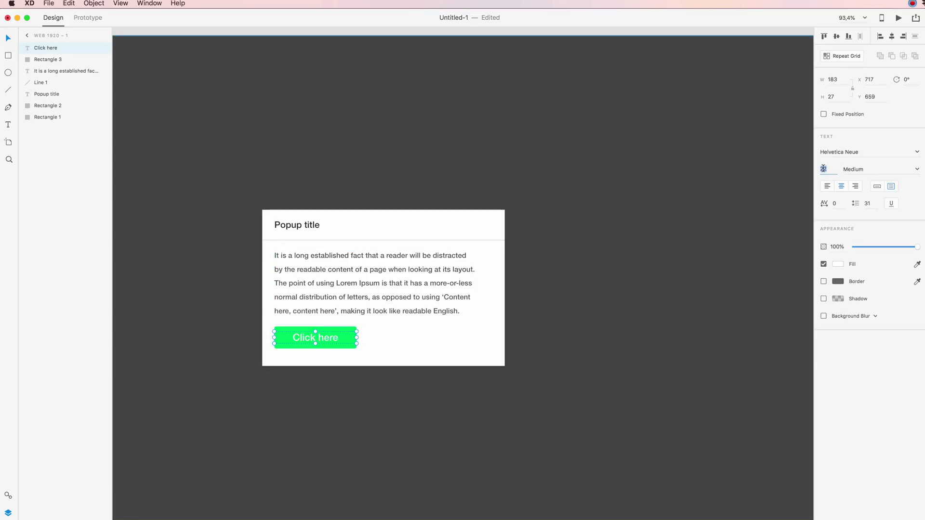
type("20")
key("Return")
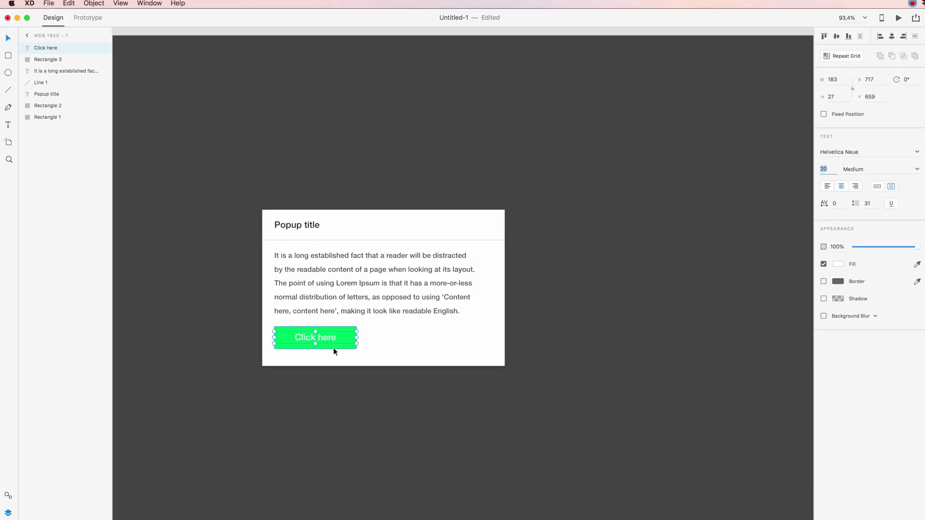
left_click(351, 339, "shift")
left_click_drag(355, 338, 342, 335)
Delete the body text after 'more-or-less.' and move the button up beneath it.
left_click(355, 293)
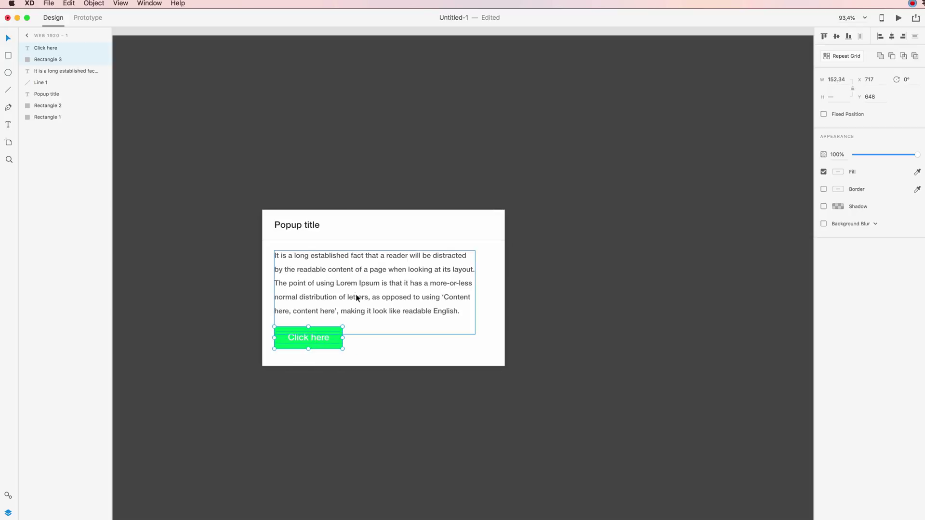
double_click(356, 294)
left_click(465, 283)
left_click_drag(474, 280, 477, 321)
key("BackSpace")
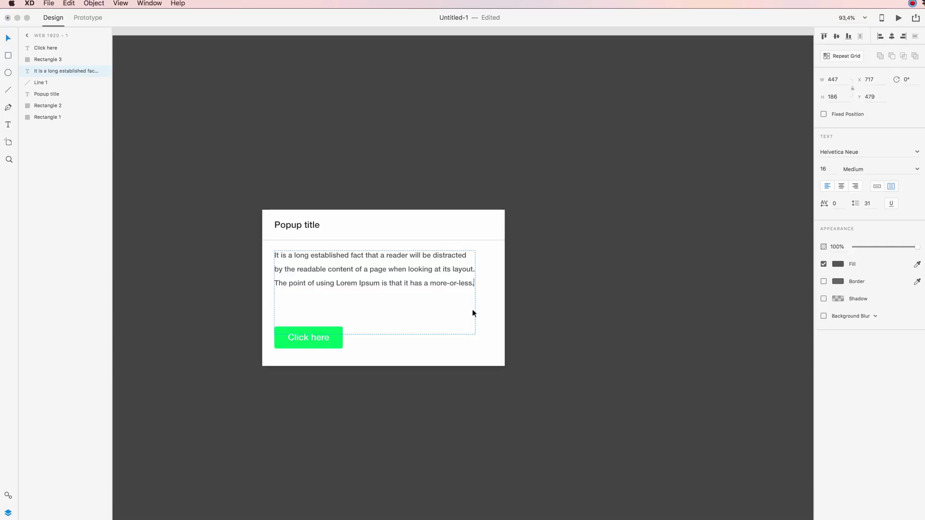
key("Escape")
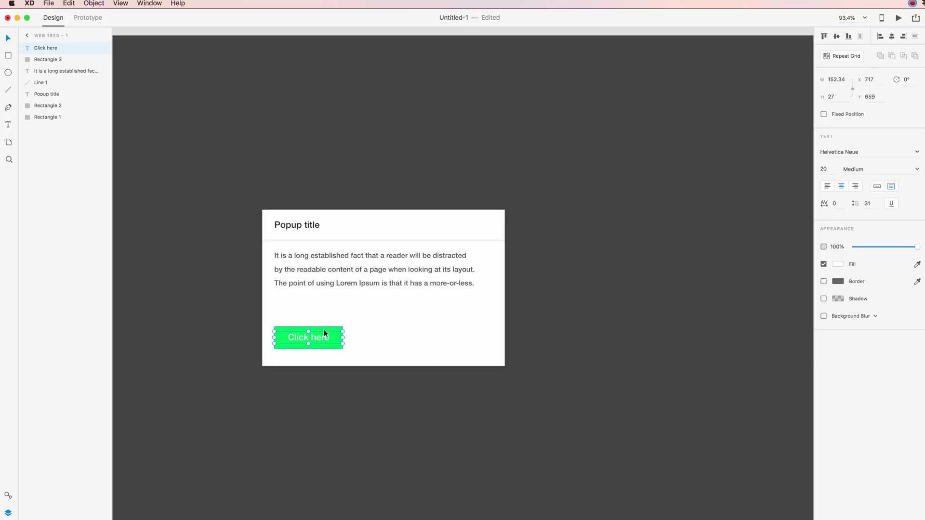
left_click_drag(324, 330, 324, 332)
key("shift+Up")
key("shift+Up")
key("shift+Up")
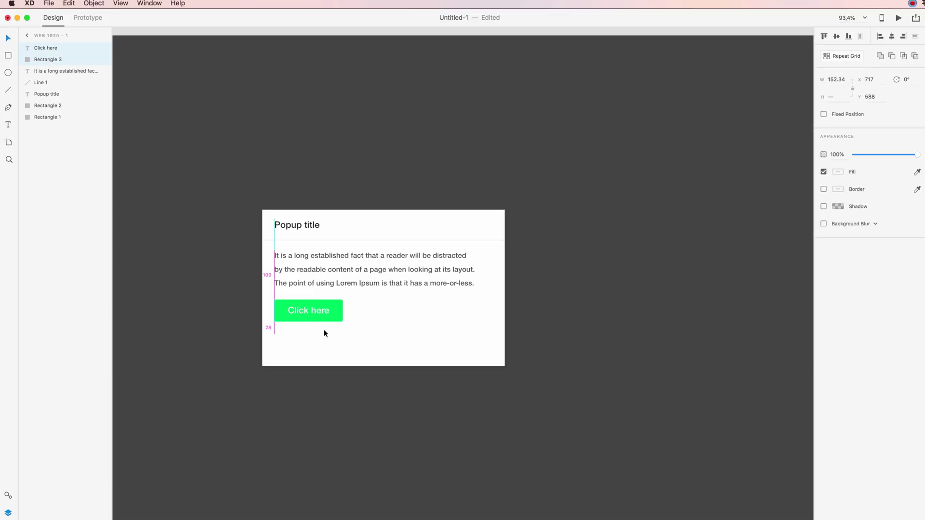
Shorten the popup card to 290 tall, nudge the button down, then switch to Safari's address bar.
left_click(343, 347)
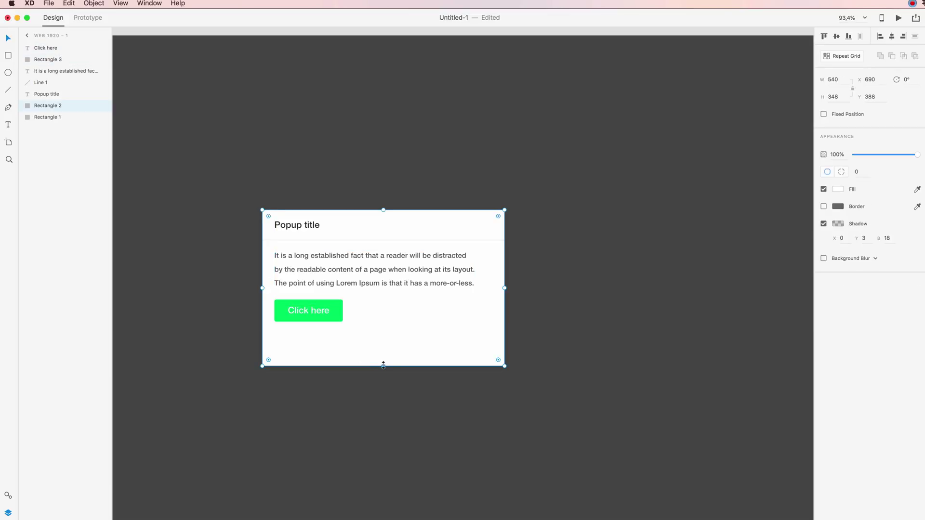
left_click_drag(384, 365, 381, 338)
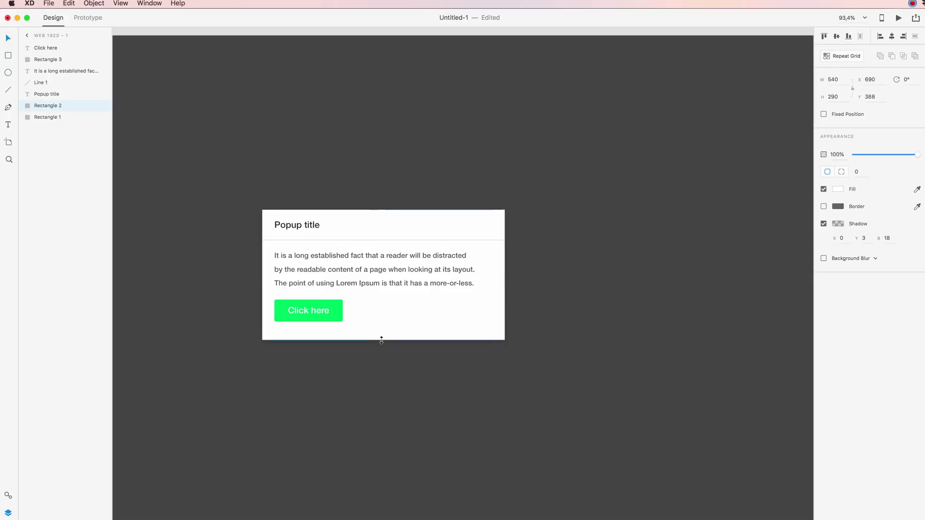
left_click(310, 308)
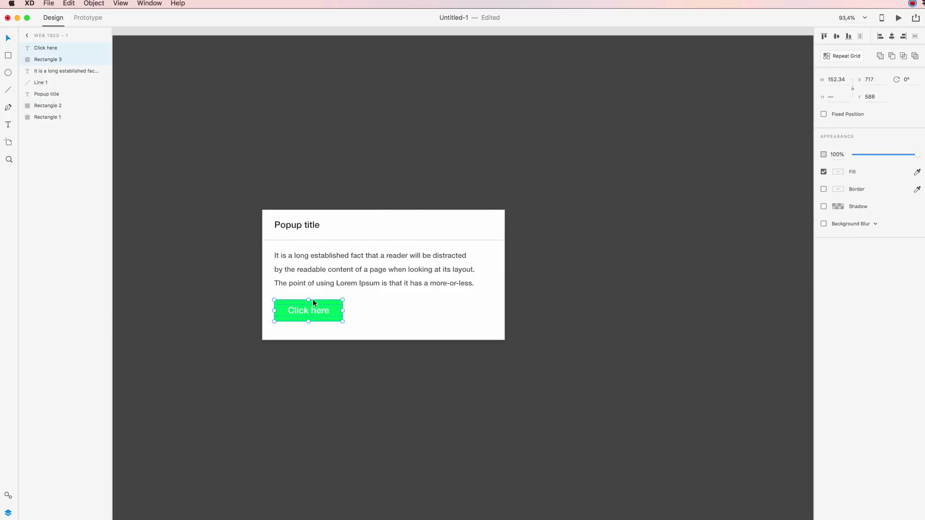
left_click_drag(313, 299, 313, 301)
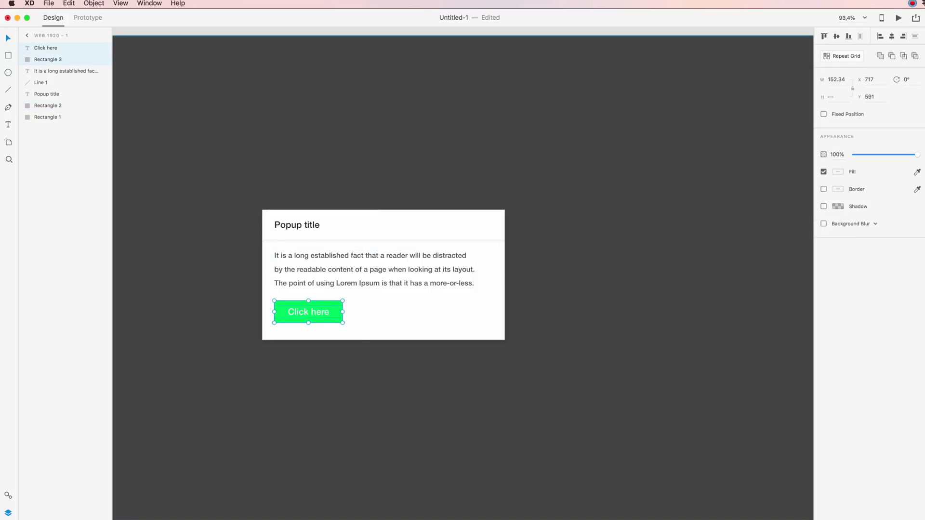
key("super+Tab")
key("super+l")
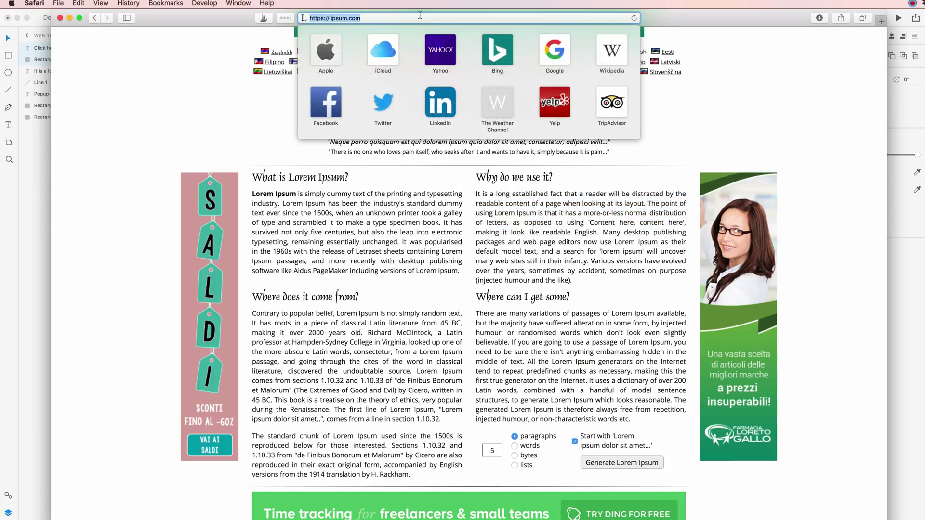
Open the material.io Material Design icons page.
type("material.io")
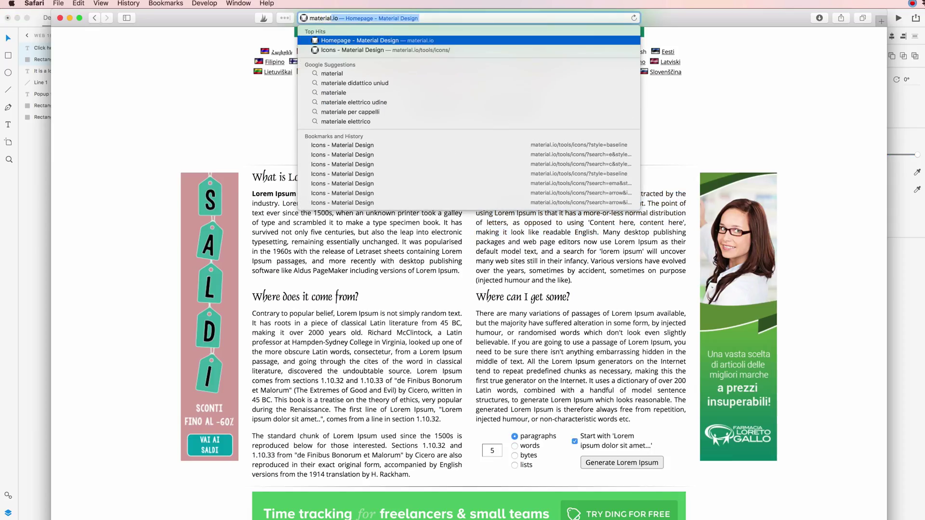
key("Down")
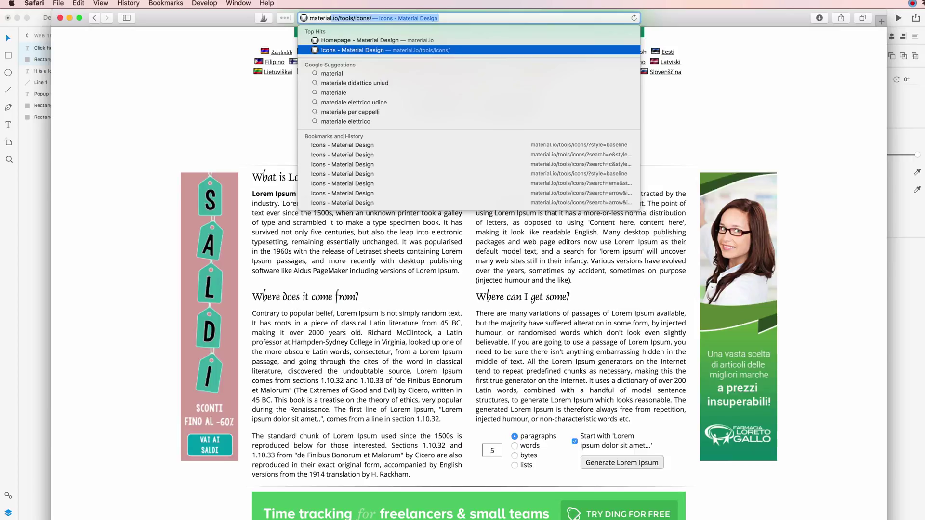
key("Return")
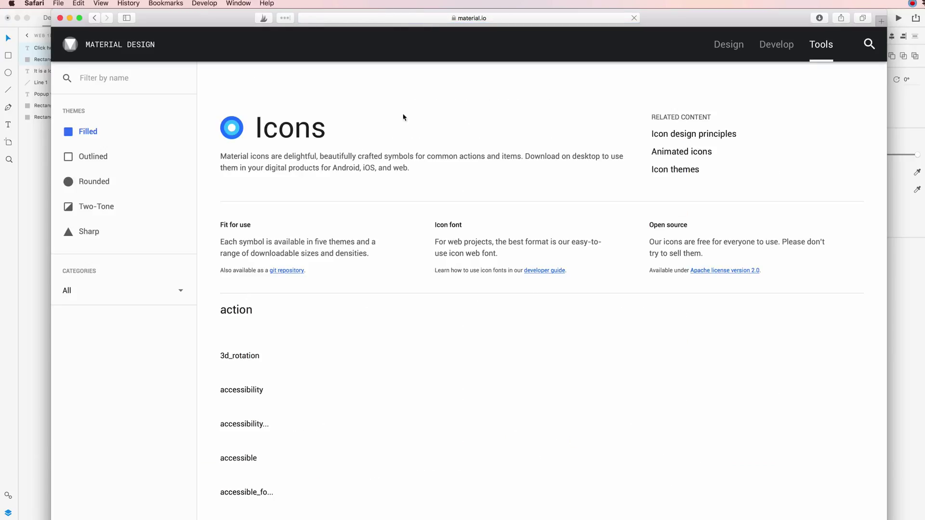
Filter icons by 'close', download the close icon as SVG 24, and return to XD.
left_click(118, 76)
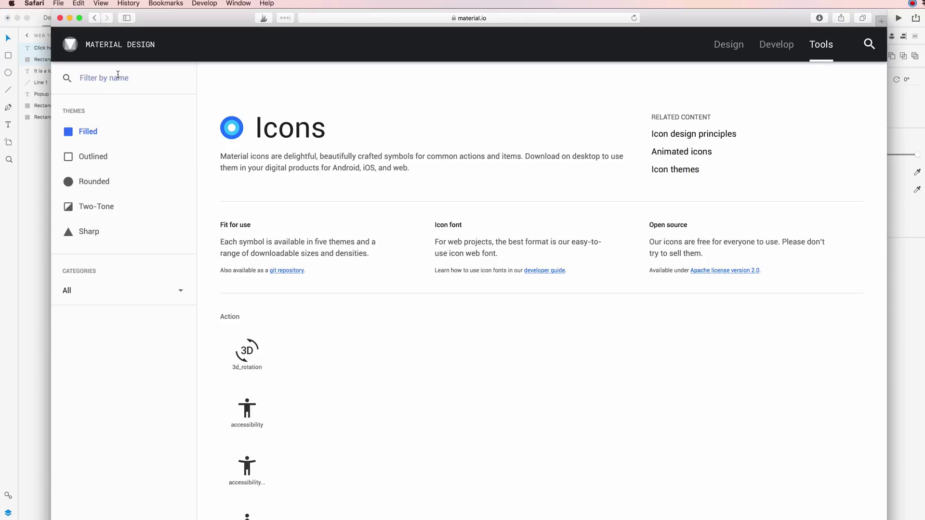
type("close")
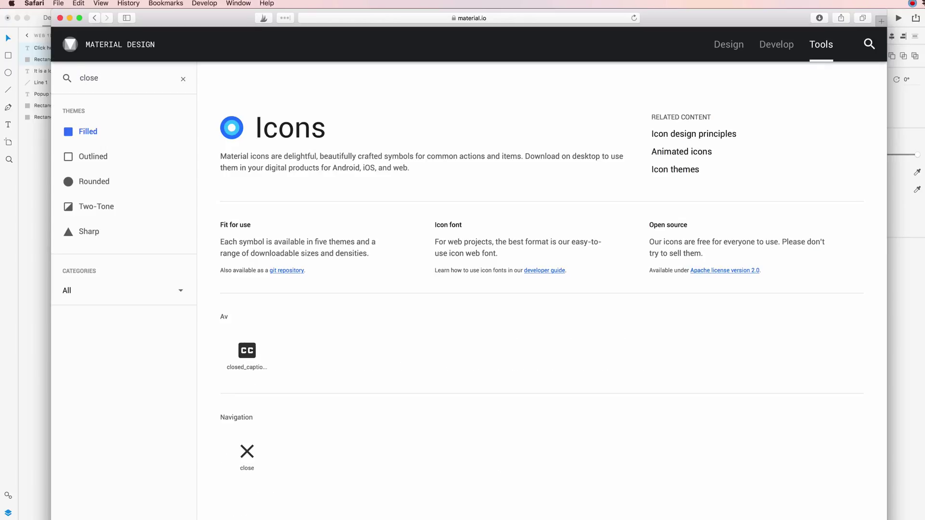
left_click(250, 452)
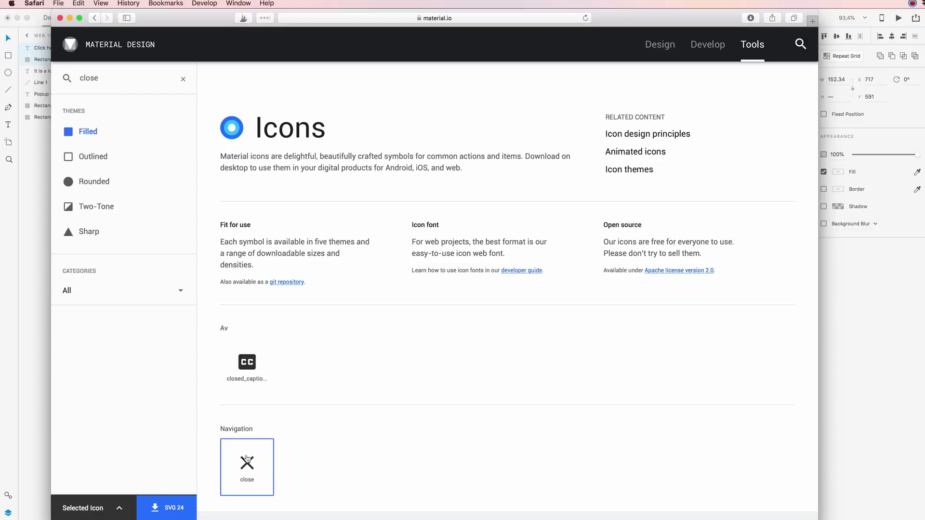
scroll(245, 464, "down", 3)
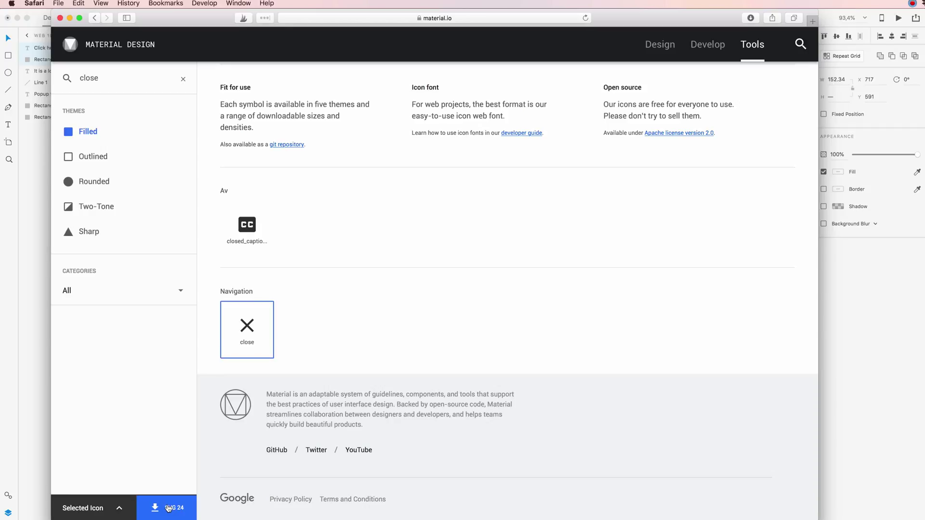
left_click(170, 508)
left_click(36, 221)
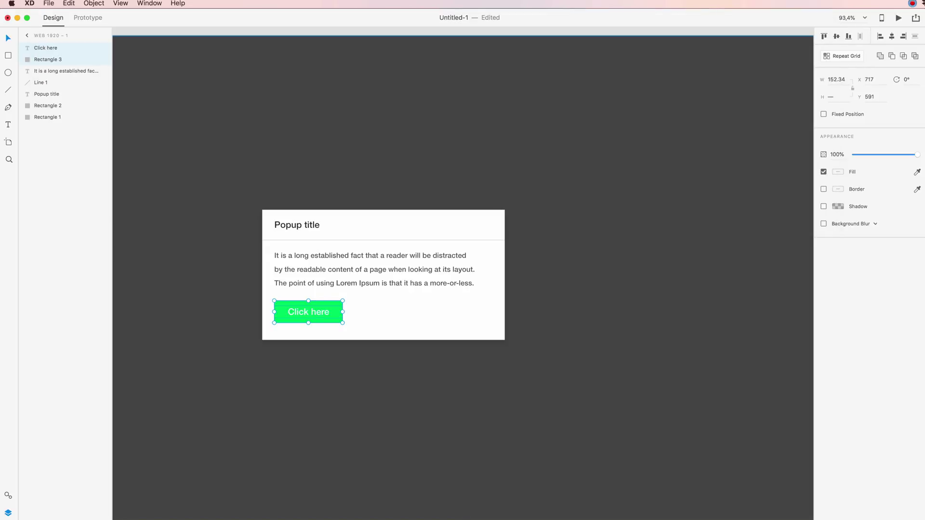
left_click(918, 516)
left_click_drag(918, 308, 500, 219)
scroll(428, 166, "down", 3)
double_click(471, 172)
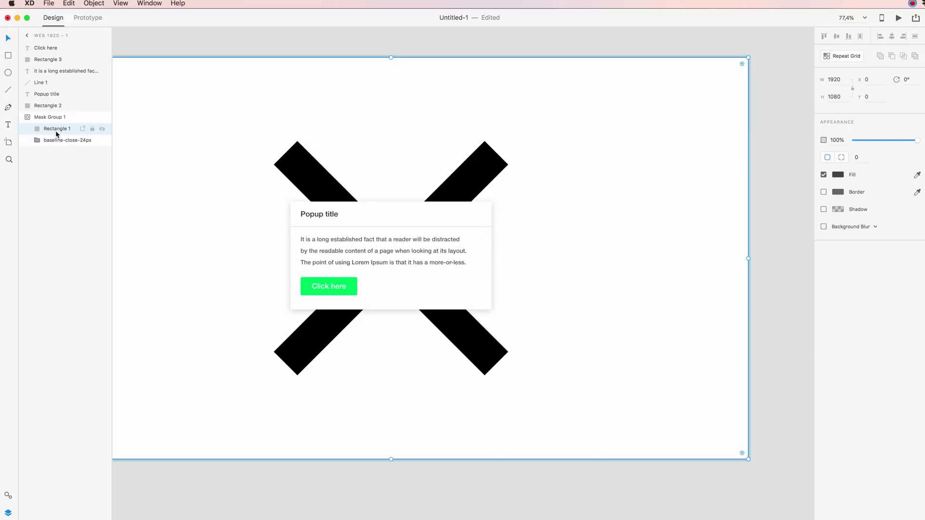
key("Delete")
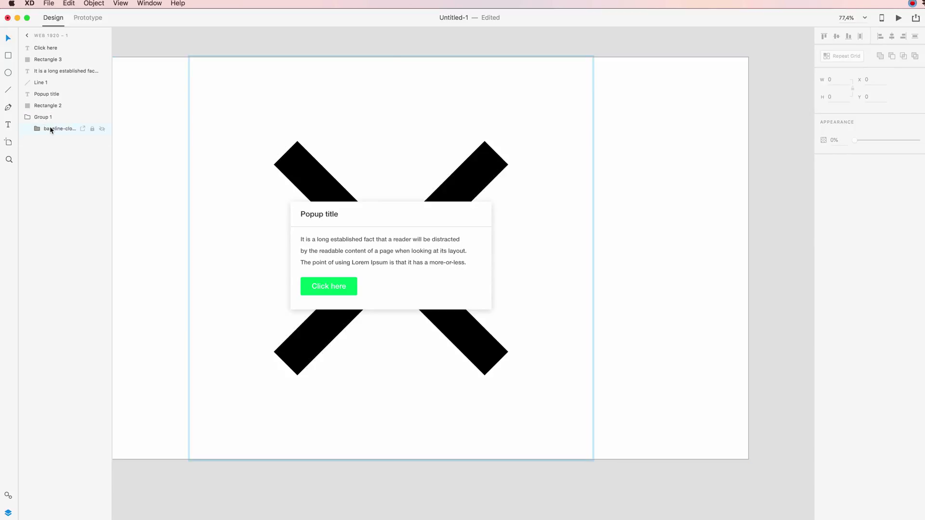
left_click(52, 129)
left_click_drag(350, 114, 489, 191)
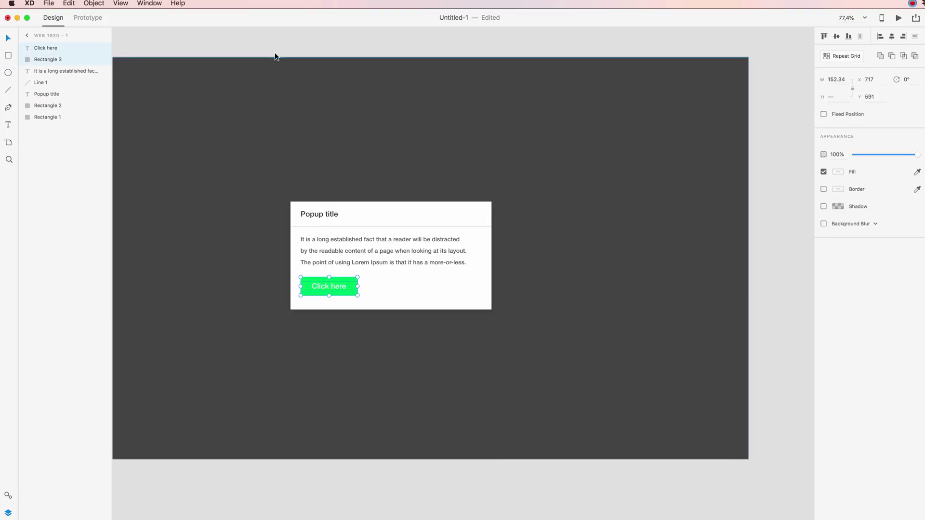
left_click(276, 53)
Drop baseline-close-24px.svg onto the pasteboard above the artboard at X 1170, Y -158.
scroll(276, 50, "up", 5)
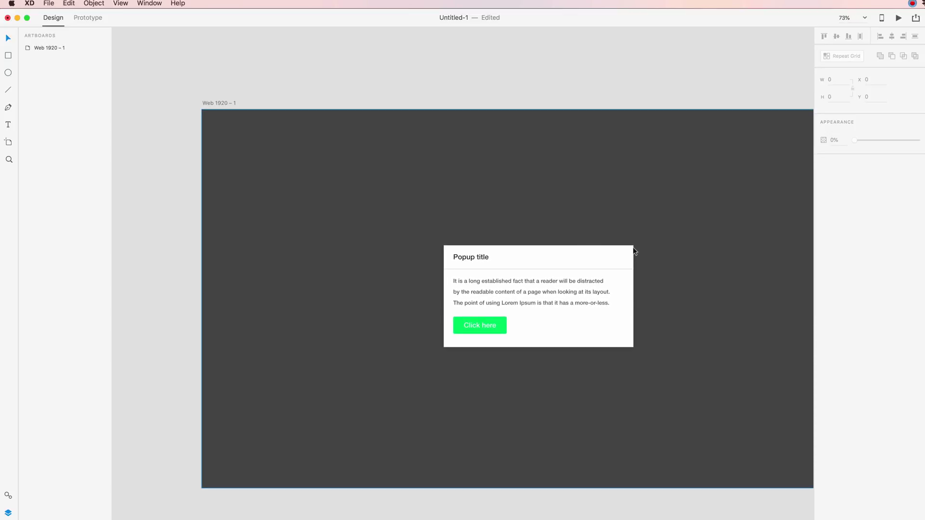
scroll(636, 183, "right", 3)
left_click(603, 165)
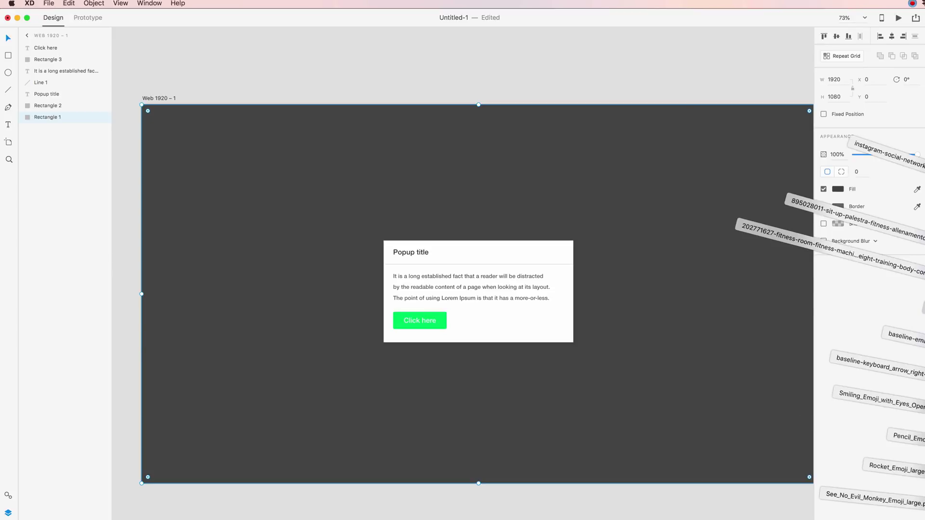
left_click_drag(862, 231, 555, 47)
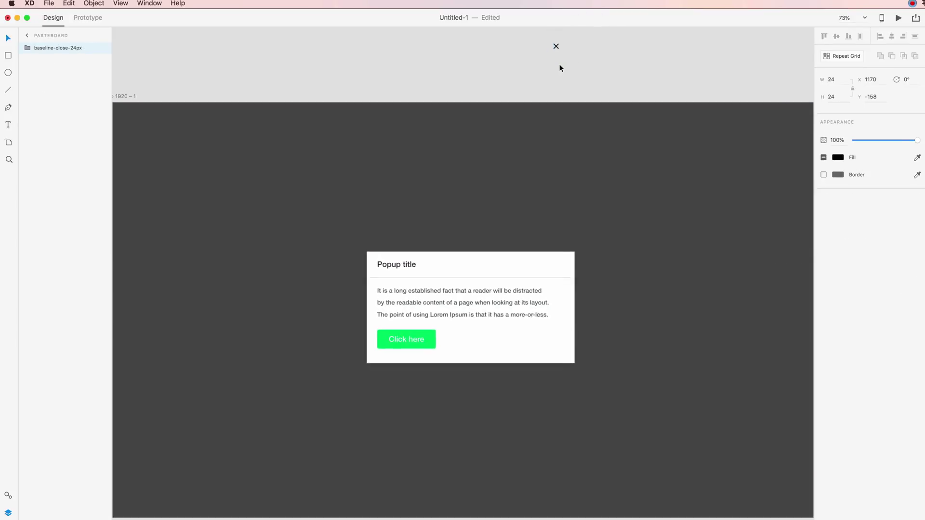
Move the close X into the popup's top-right corner and enlarge it to about 34 px.
scroll(560, 65, "up", 5)
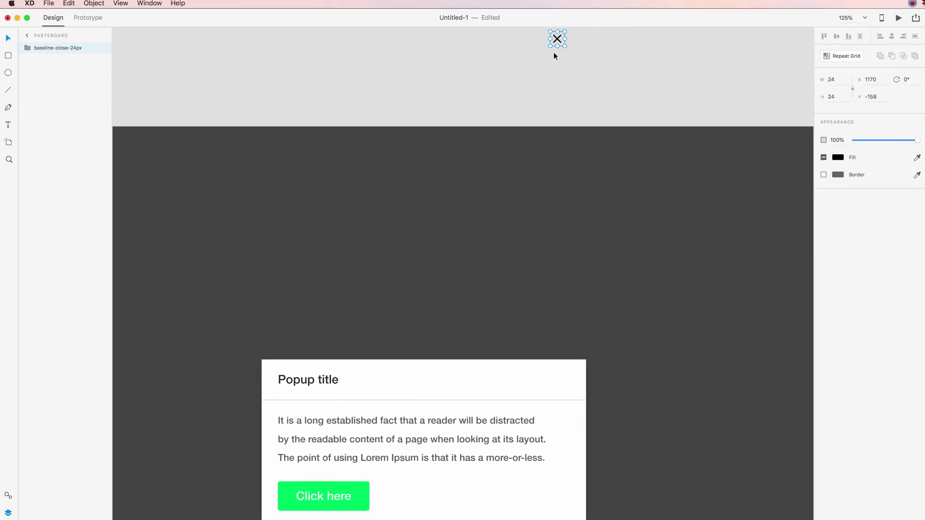
left_click_drag(561, 40, 570, 383)
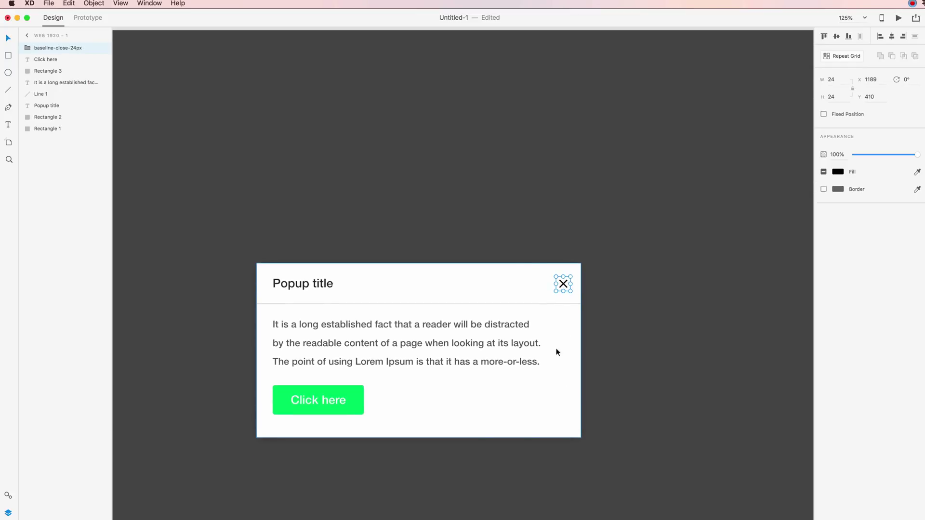
scroll(528, 265, "up", 3)
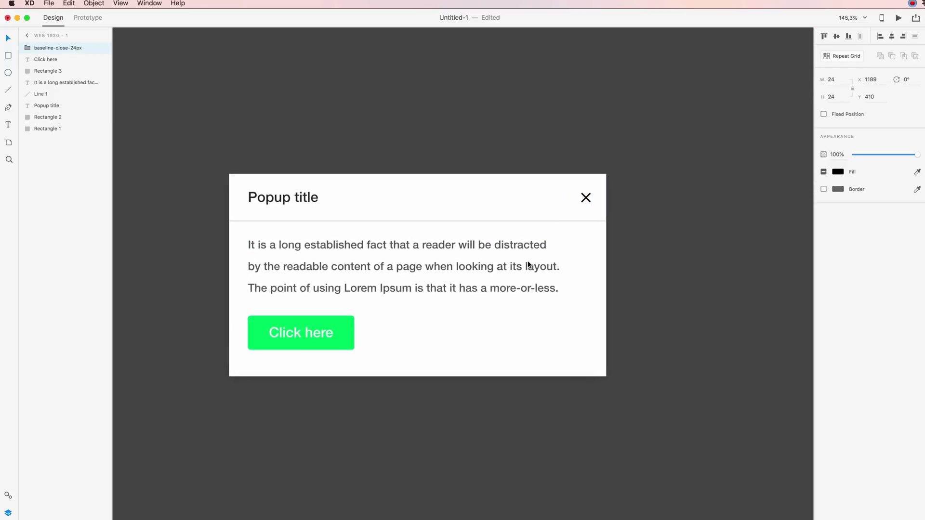
left_click_drag(578, 189, 563, 185)
key("Up")
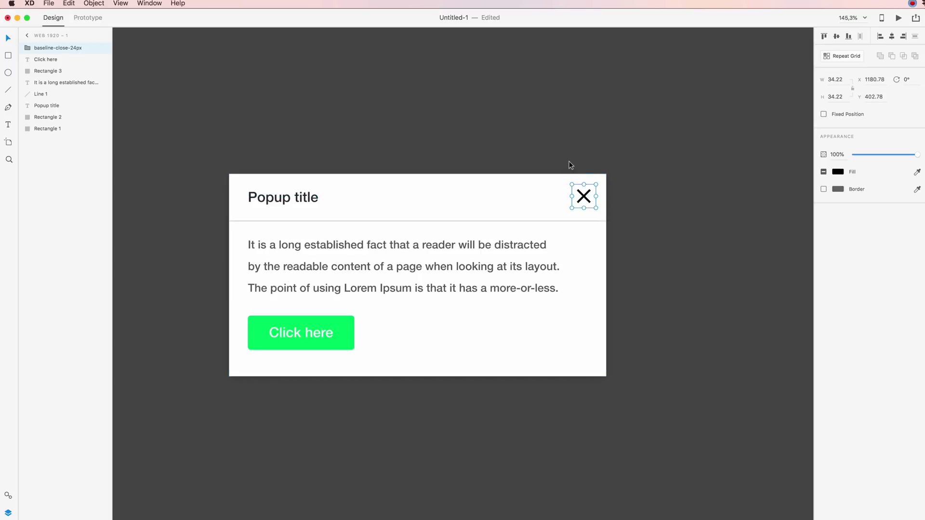
Fade the close X to 25% opacity.
key("3")
key("2")
key("5")
scroll(567, 133, "down", 5)
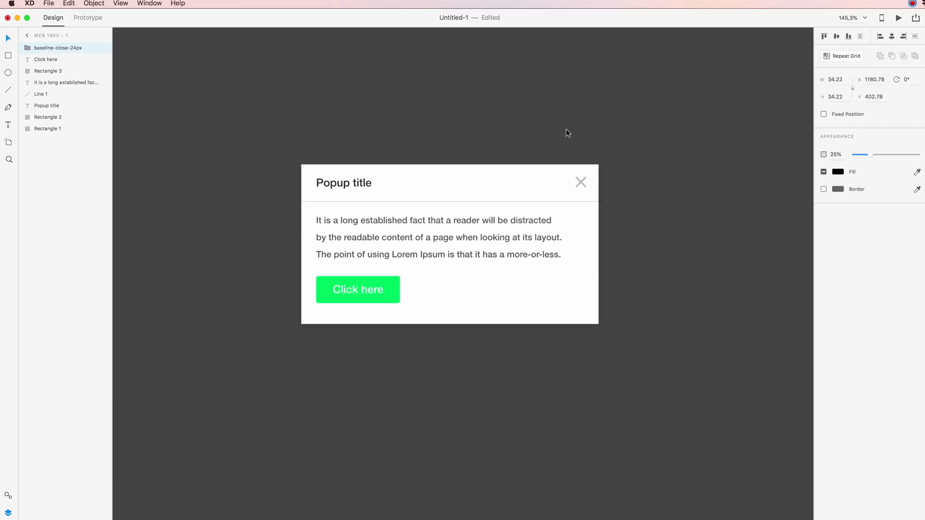
Nudge the close X to X 1178.78, Y 403.78, then deselect it.
key("Down")
key("Left")
key("Left")
key("Down")
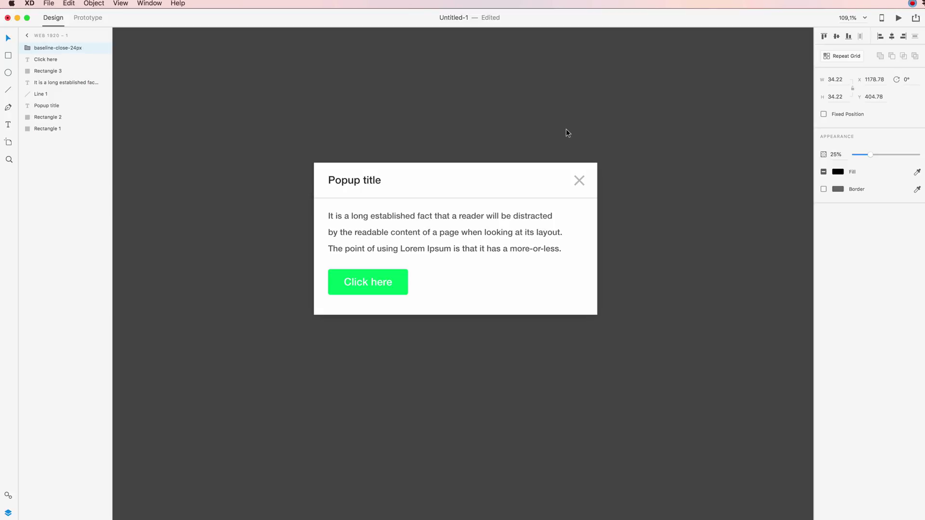
scroll(567, 133, "down", 2)
scroll(567, 133, "up", 3)
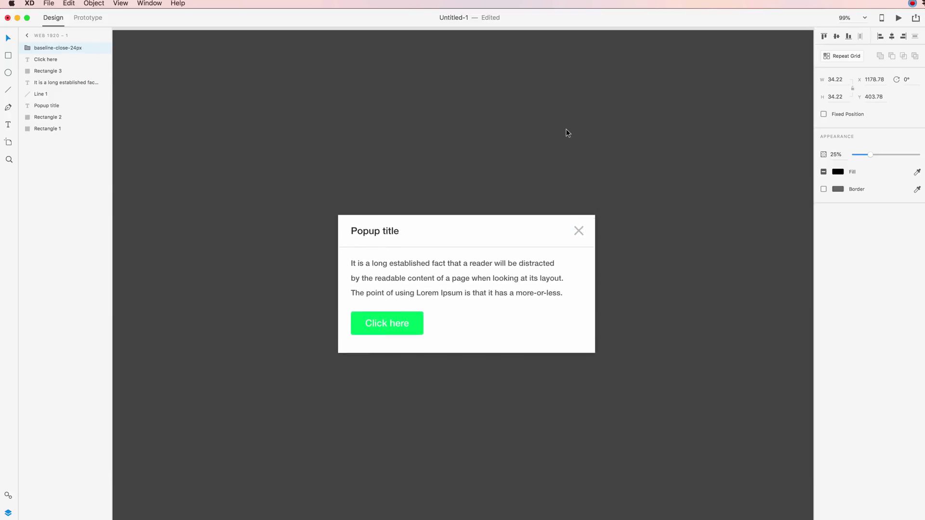
scroll(567, 132, "down", 2)
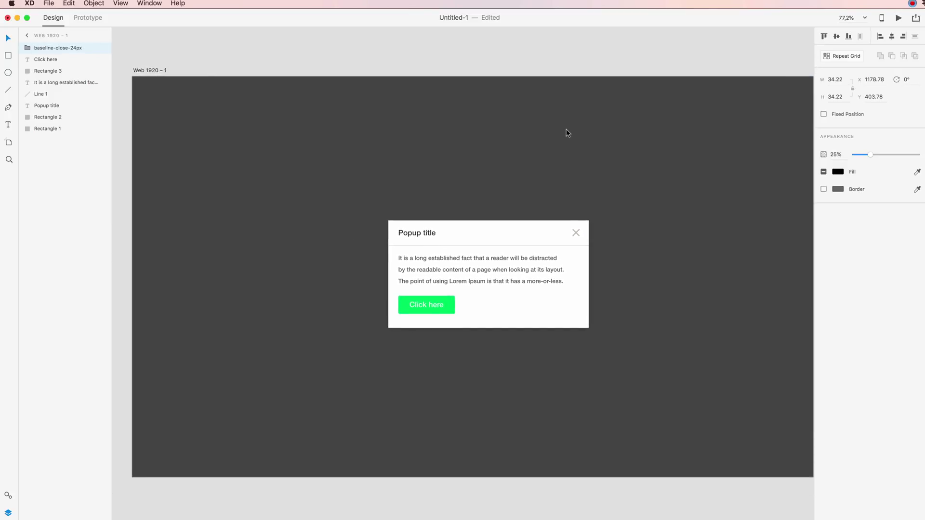
left_click(538, 61)
scroll(537, 60, "right", 2)
scroll(539, 64, "left", 2)
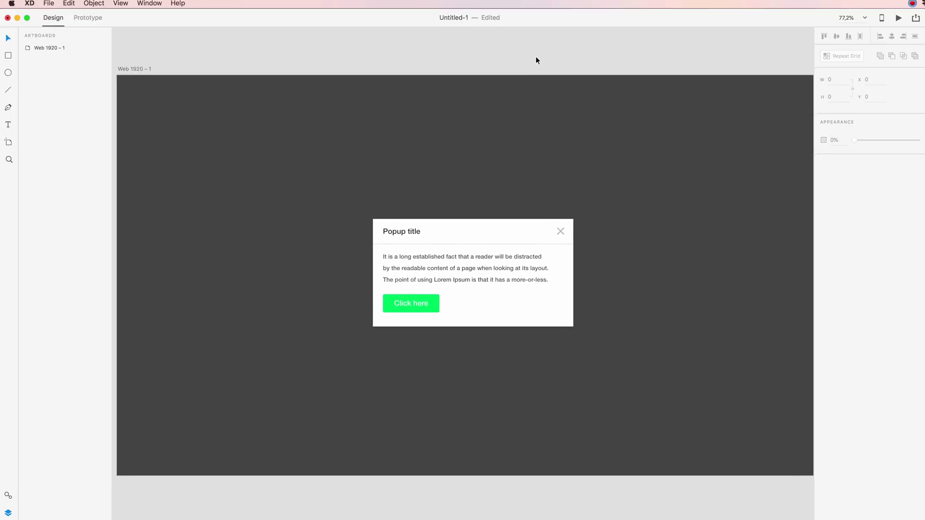